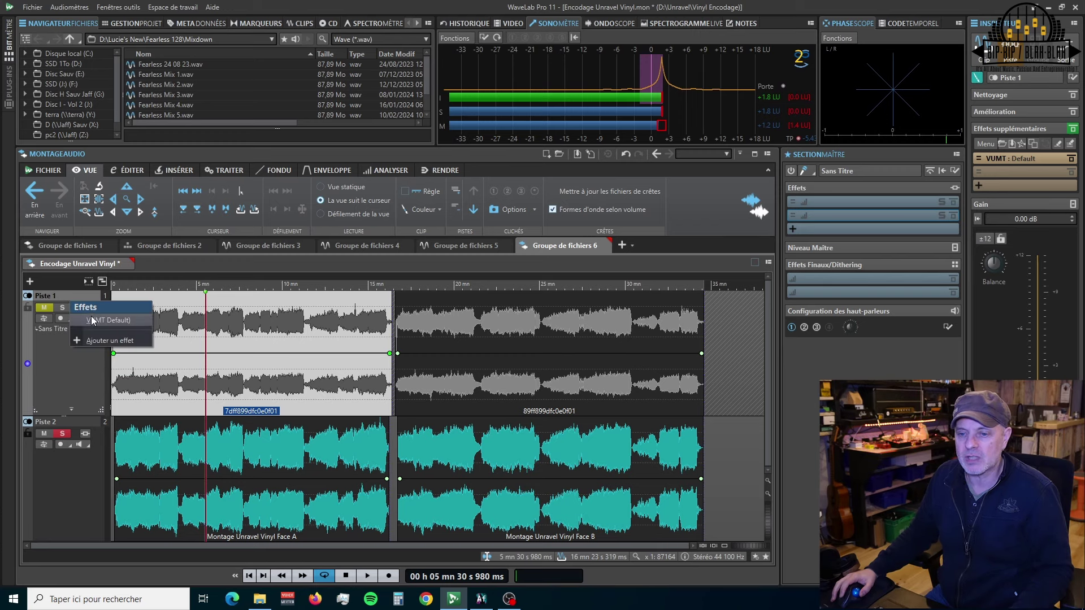
Open the VUMT effect window of Piste 1 and move it clear of the waveforms.
left_click(92, 320)
mouse_move(654, 45)
left_mouse_down()
mouse_move(676, 44)
mouse_move(660, 43)
left_mouse_up()
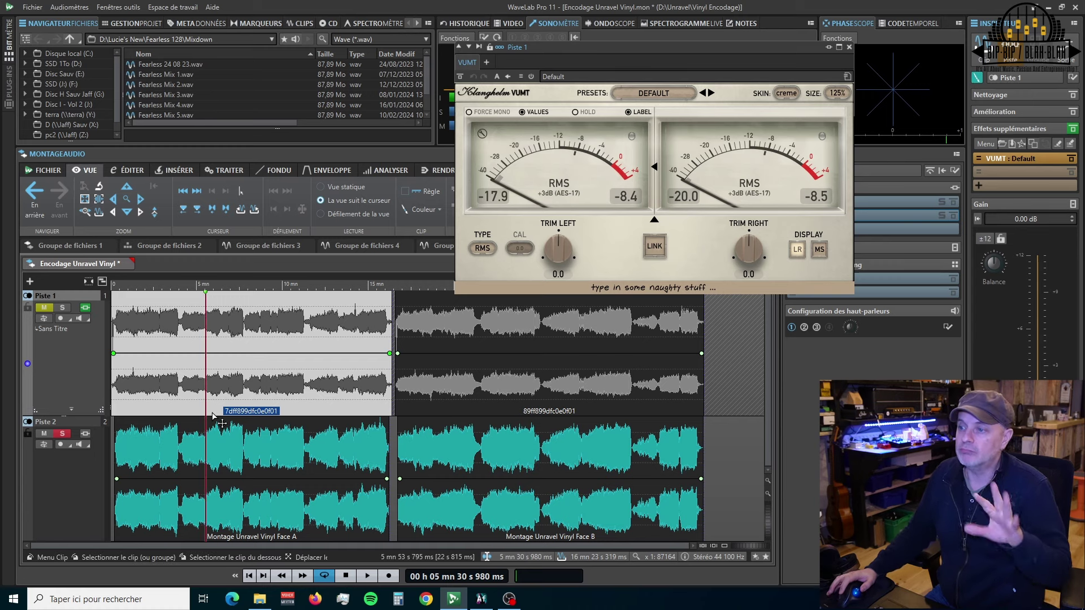
Add the Klanghelm VUMT analyzer as an effect on Piste 2 and reposition its window.
left_click(85, 434)
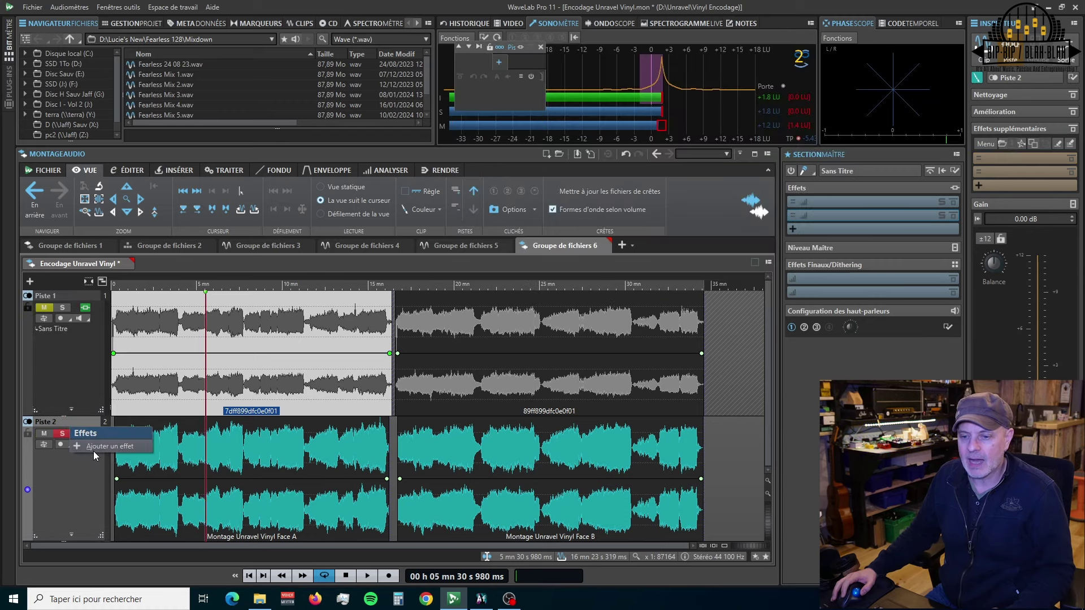
left_click(93, 451)
mouse_move(158, 446)
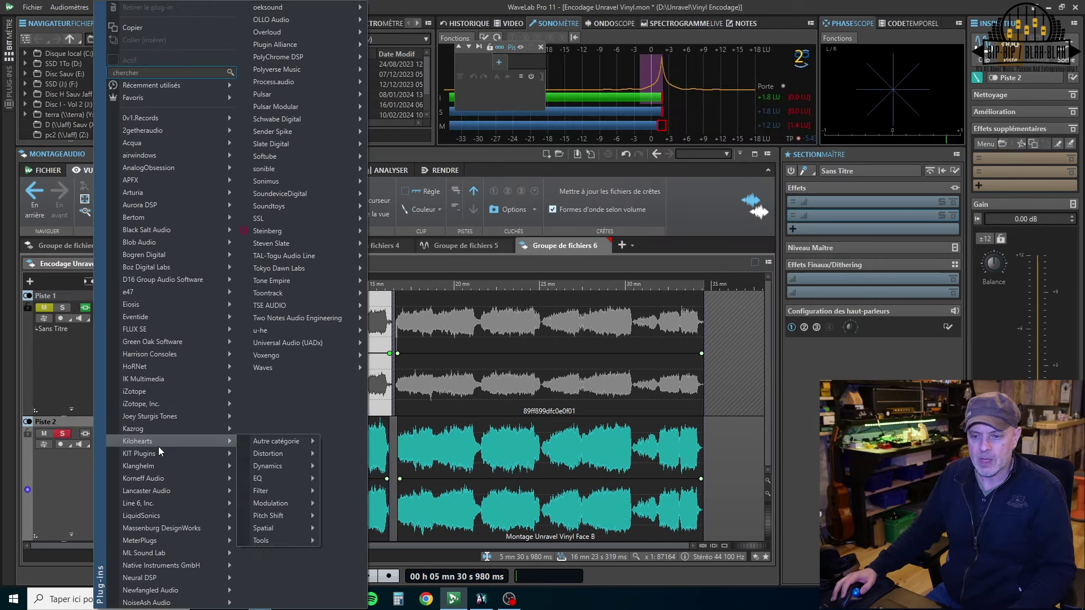
mouse_move(152, 464)
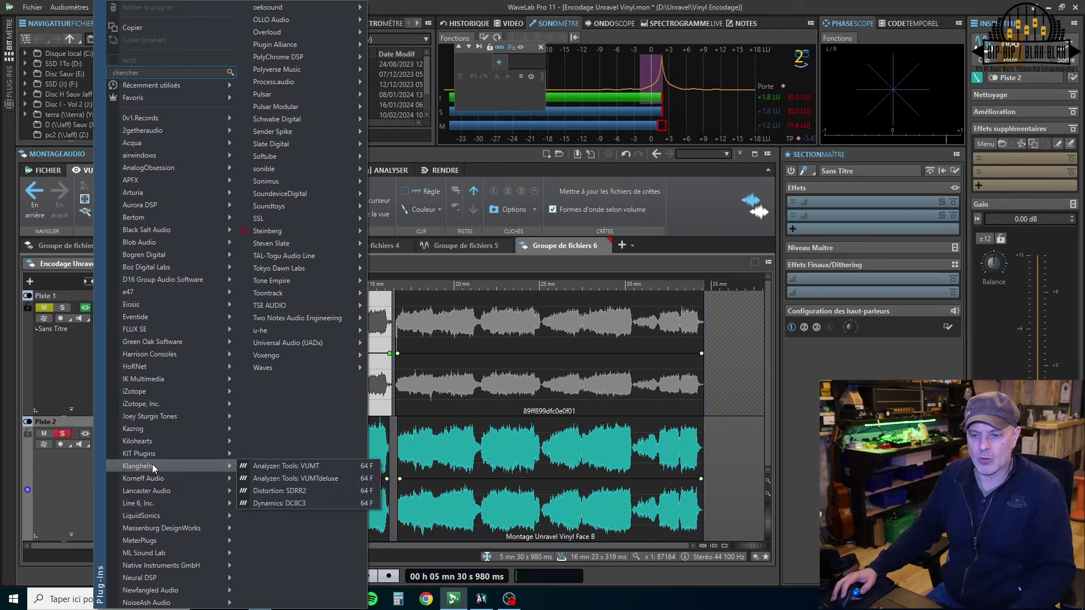
left_click(262, 466)
left_click_drag(673, 47, 691, 141)
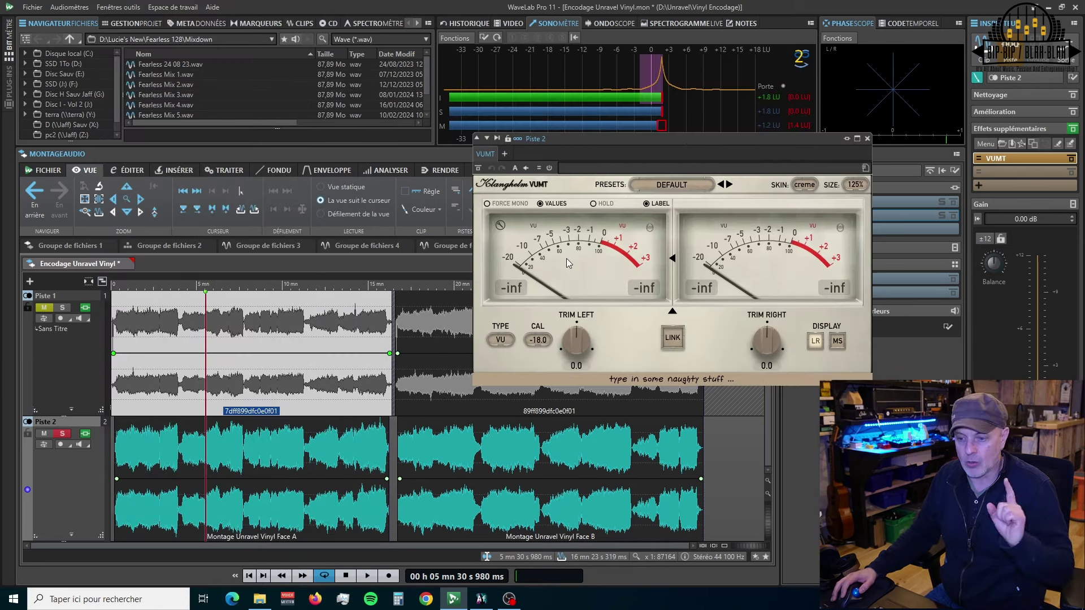
Set the Piste 2 VUMT skin to neon and its meter type to RMS, then close the plug-in window.
left_click(803, 186)
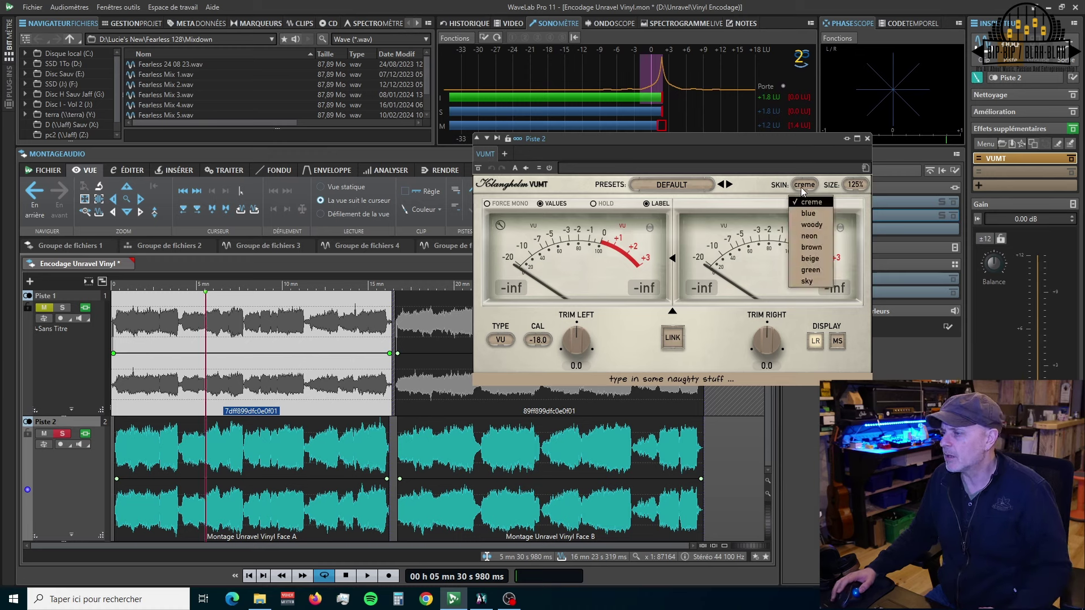
left_click(809, 236)
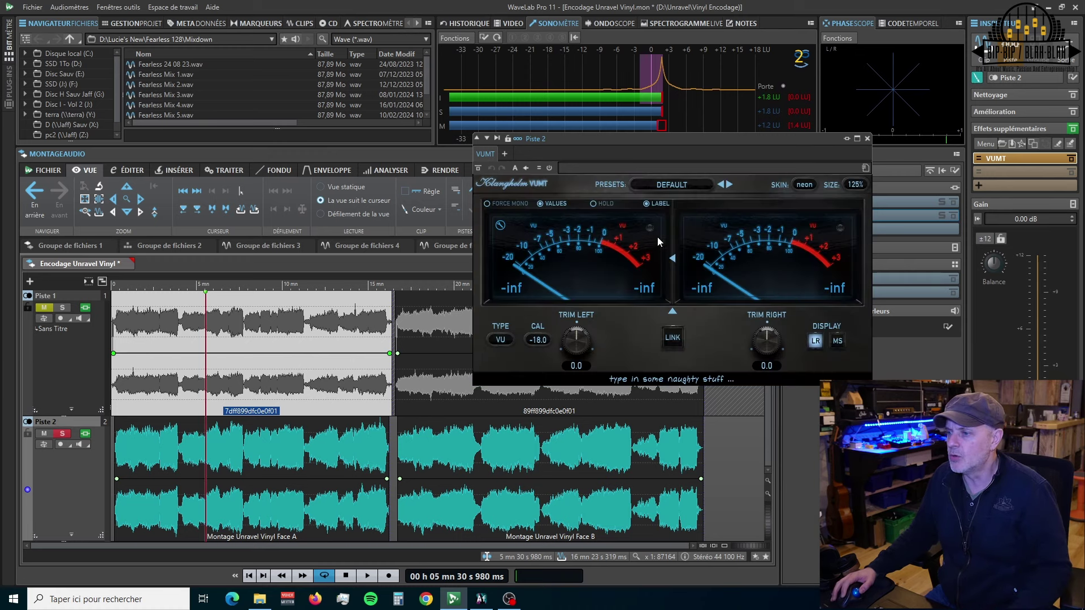
left_click(502, 341)
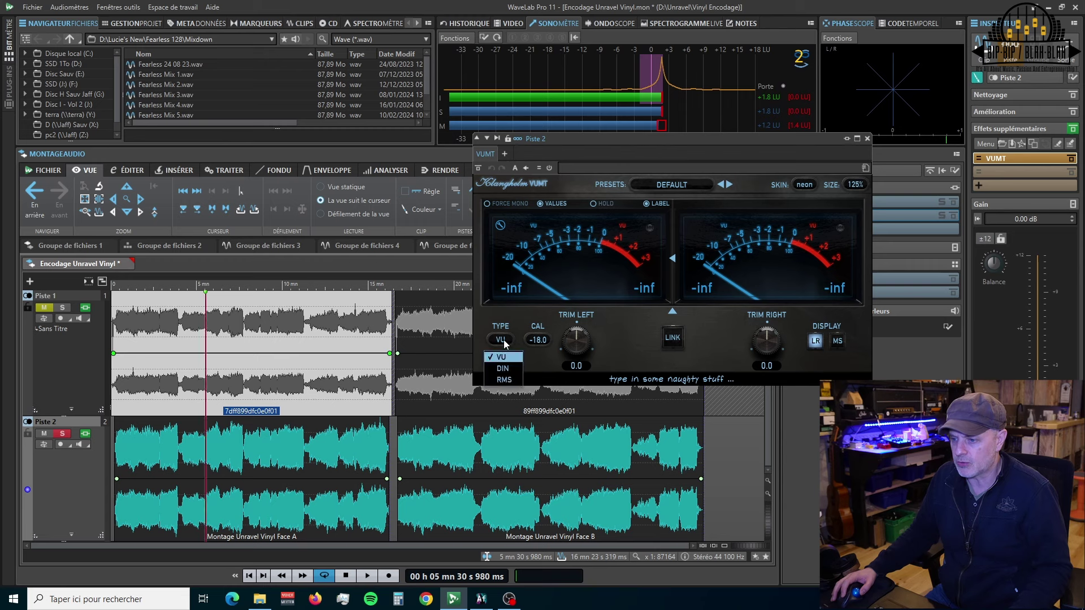
left_click(500, 380)
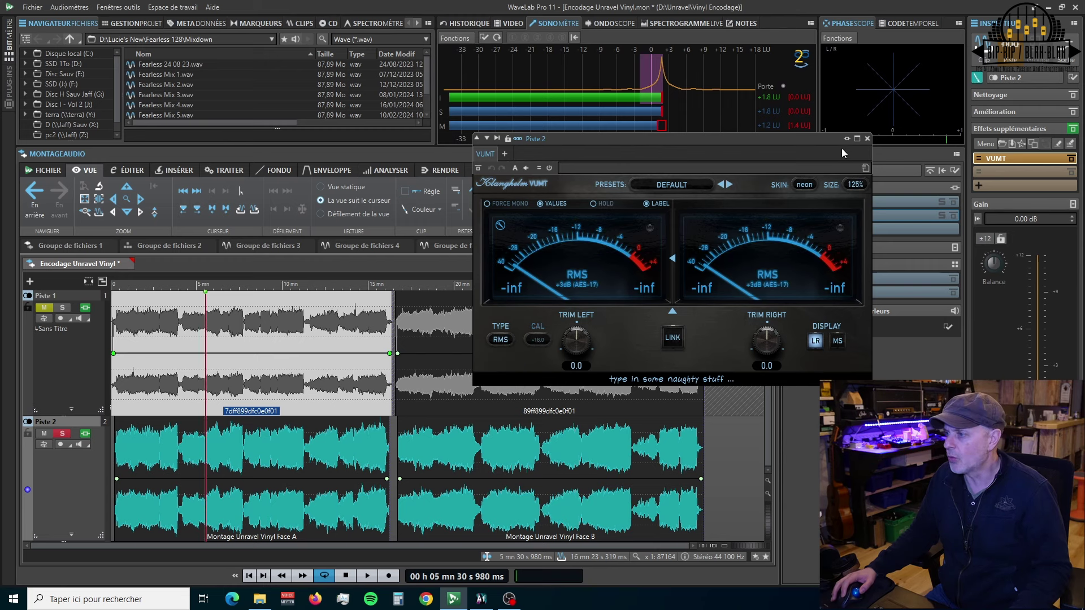
left_click(868, 139)
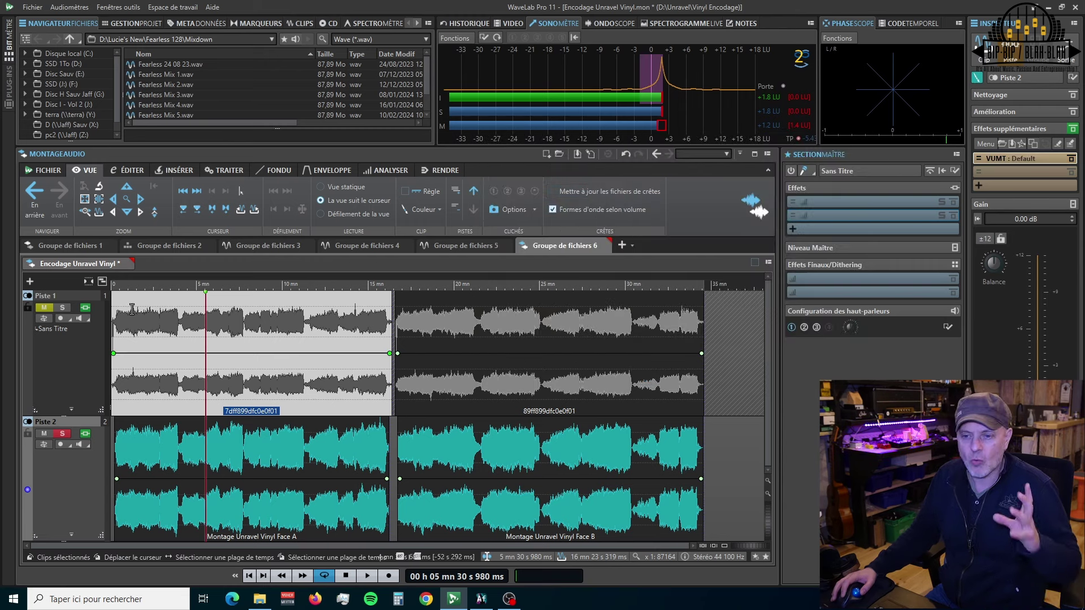
Solo Piste 1 and play a passage from the current cursor position to check its loudness.
left_click(62, 308)
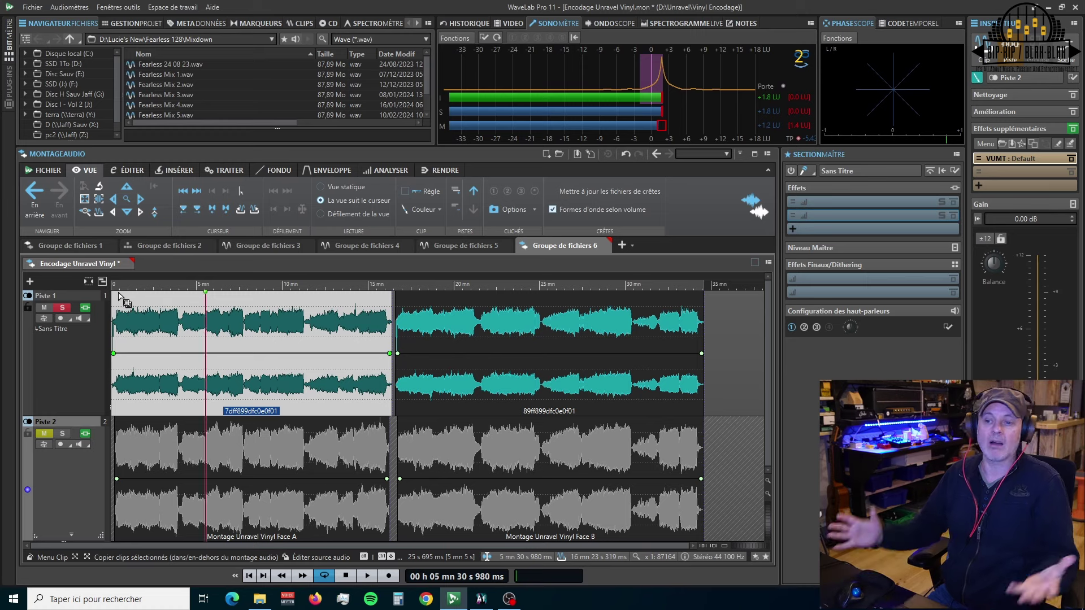
key("space")
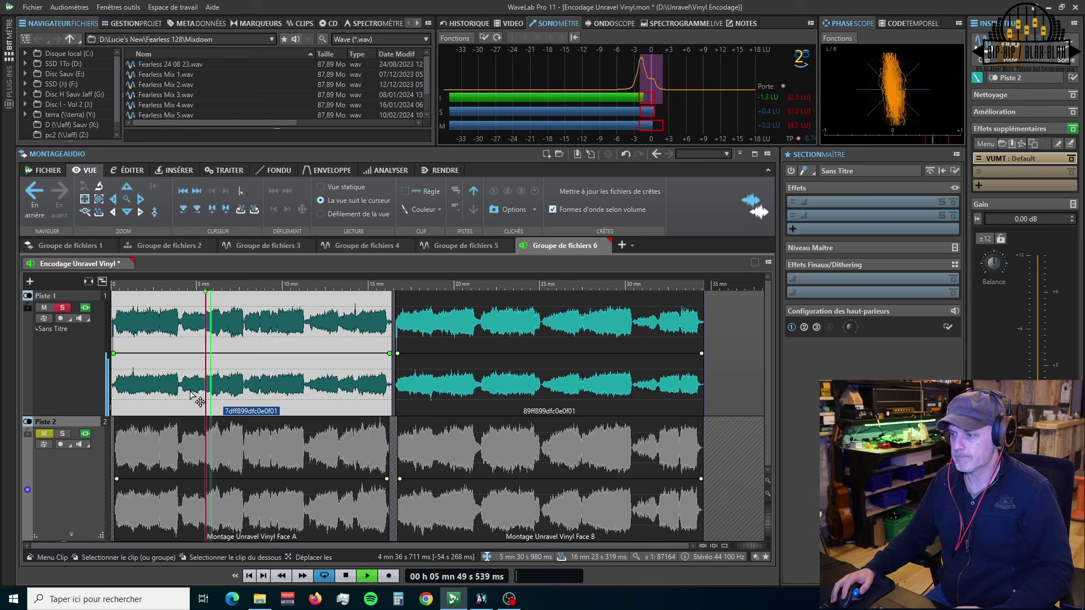
key("space")
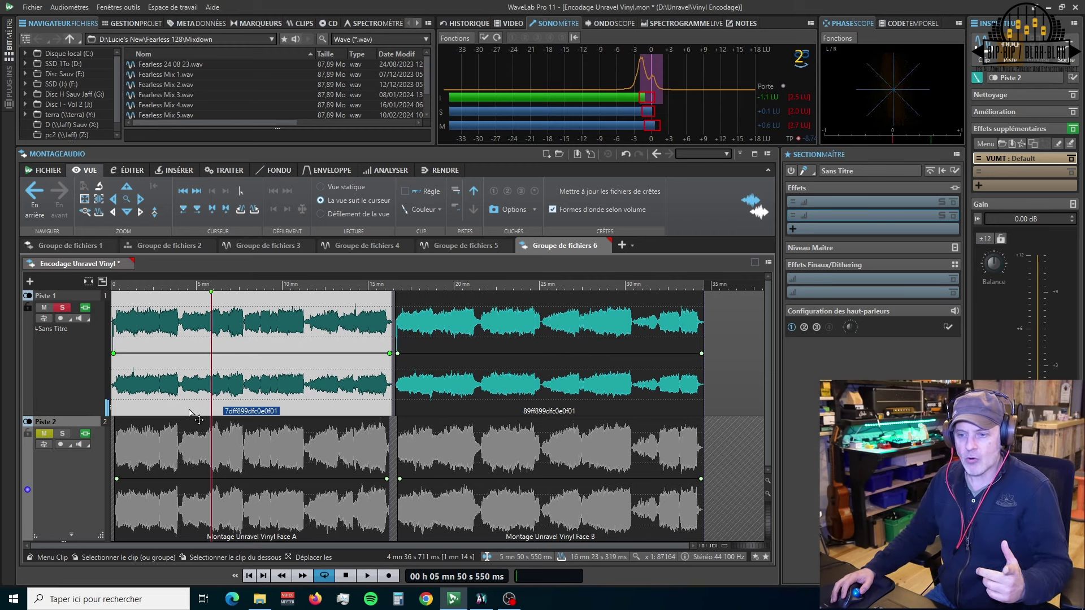
Play Piste 2 in solo and lower the volume envelope of its Face A clip to -4 dB.
left_click(63, 434)
key("space")
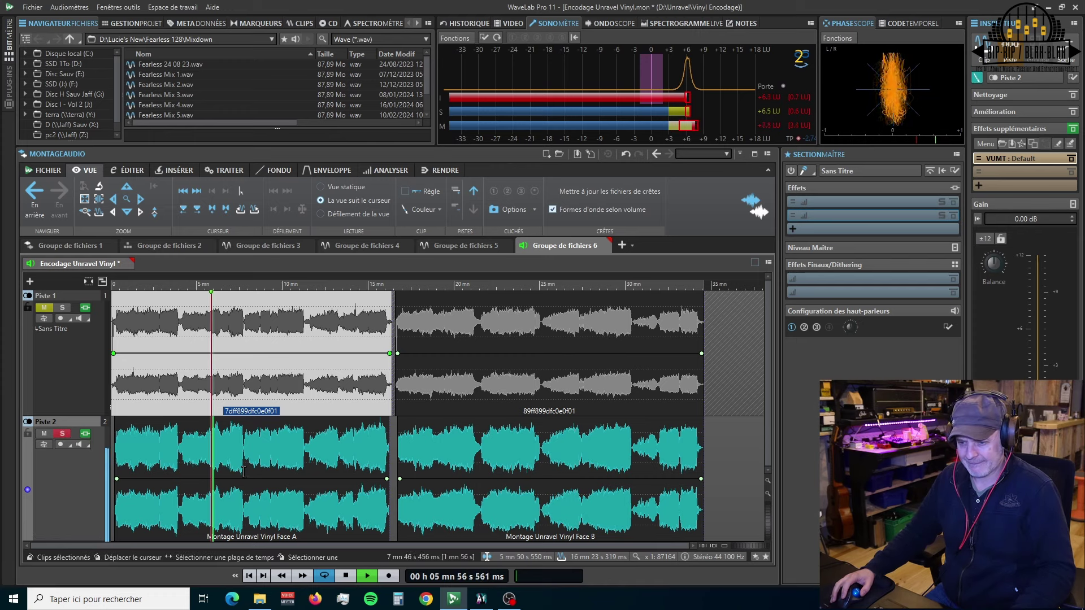
left_click_drag(242, 485, 243, 507)
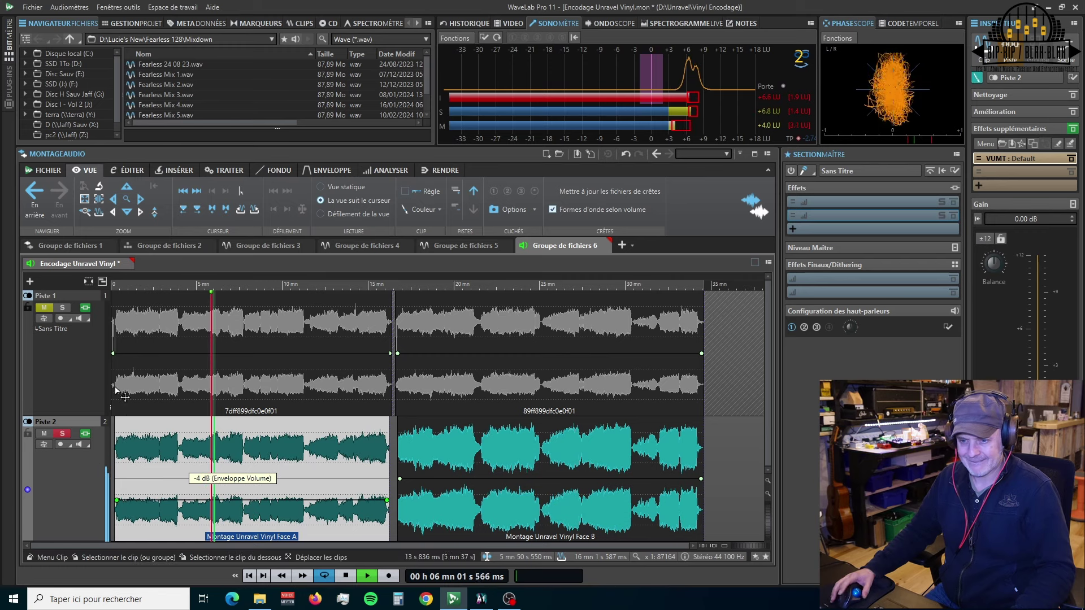
Compare with Piste 1 in solo, then lower the Piste 2 Face A clip's volume envelope to about -5.3 dB.
left_click(61, 309)
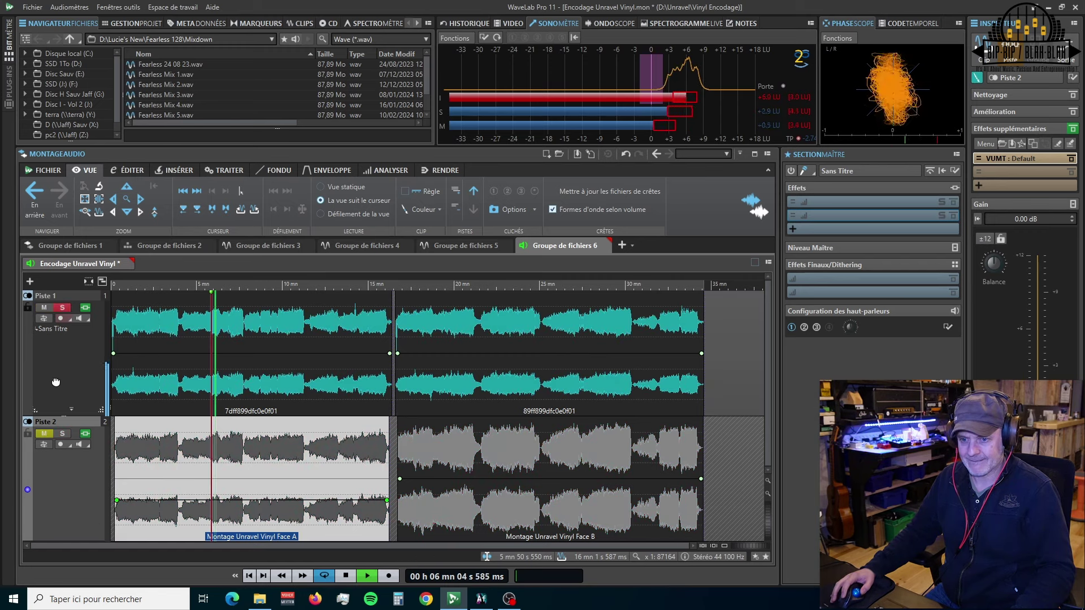
left_click(62, 434)
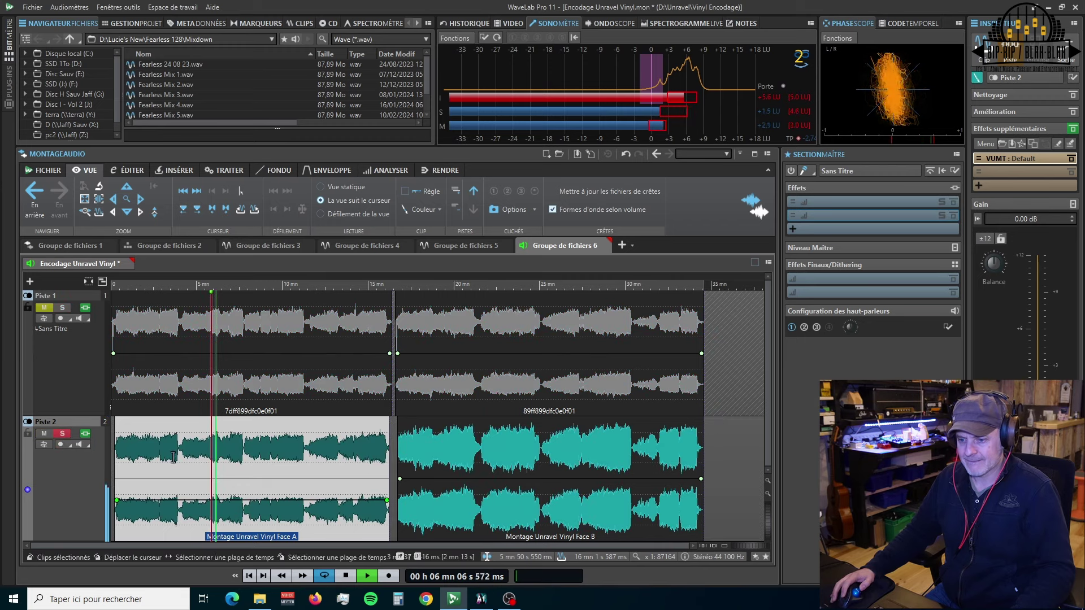
left_click_drag(250, 501, 251, 511)
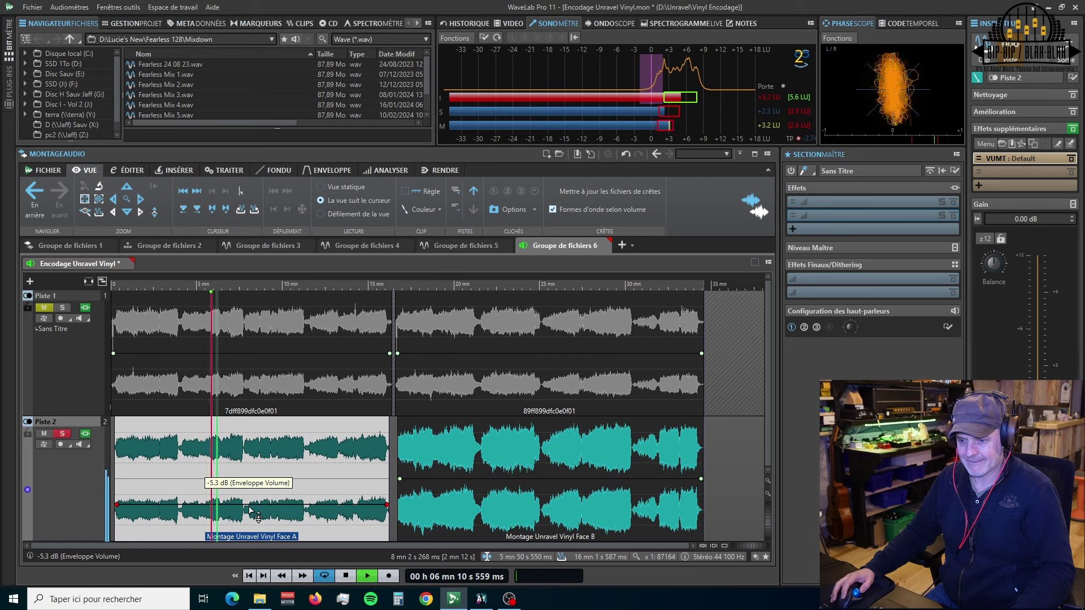
left_click_drag(251, 511, 252, 510)
Solo Piste 1 and then Piste 2 during playback to check the level match, and stop playback.
left_click(63, 309)
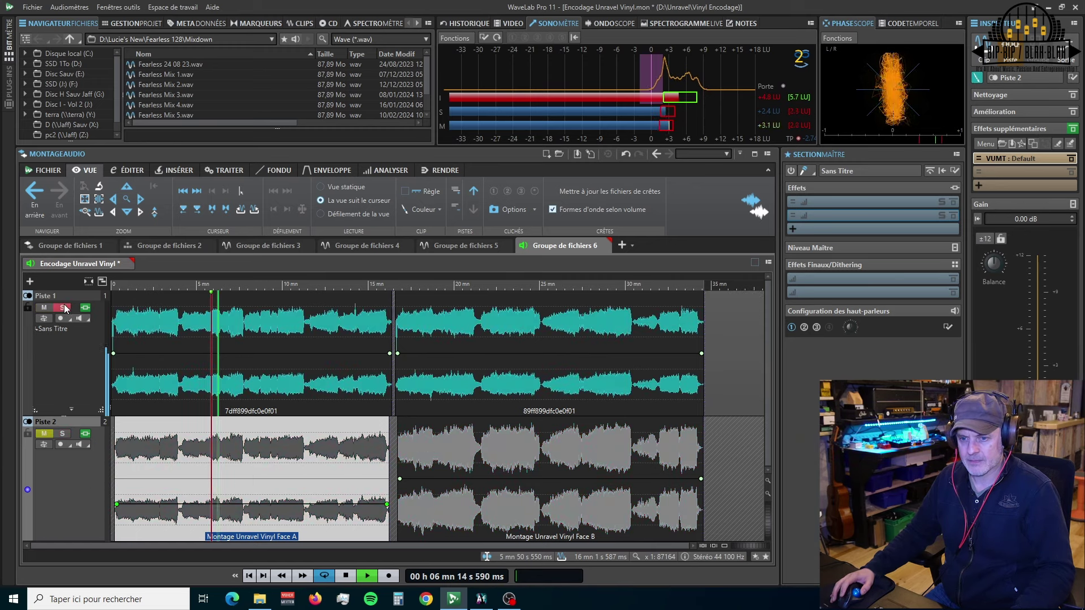
left_click(63, 434)
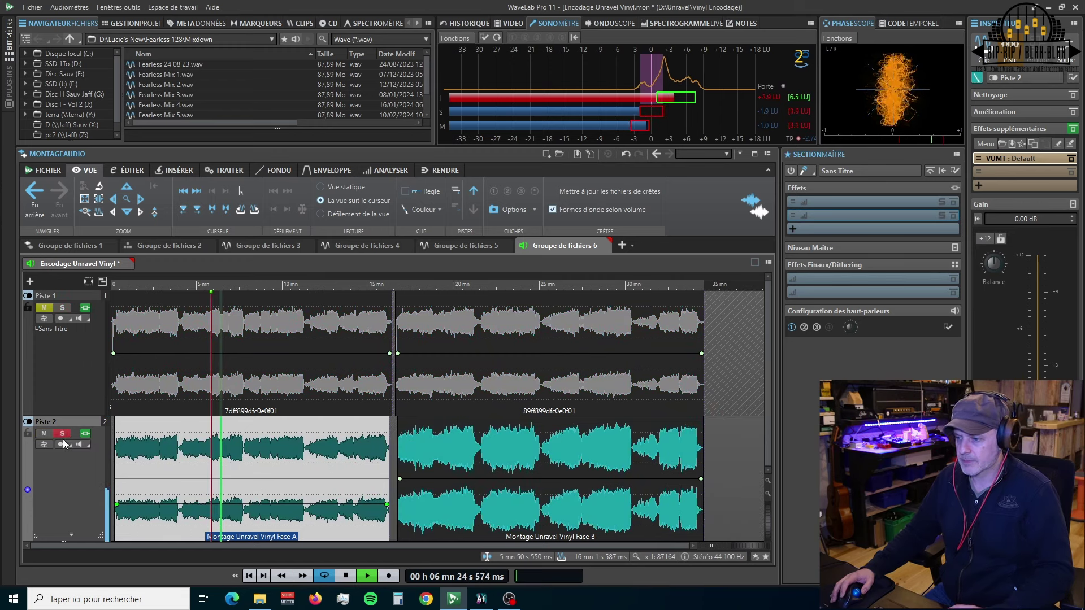
key("space")
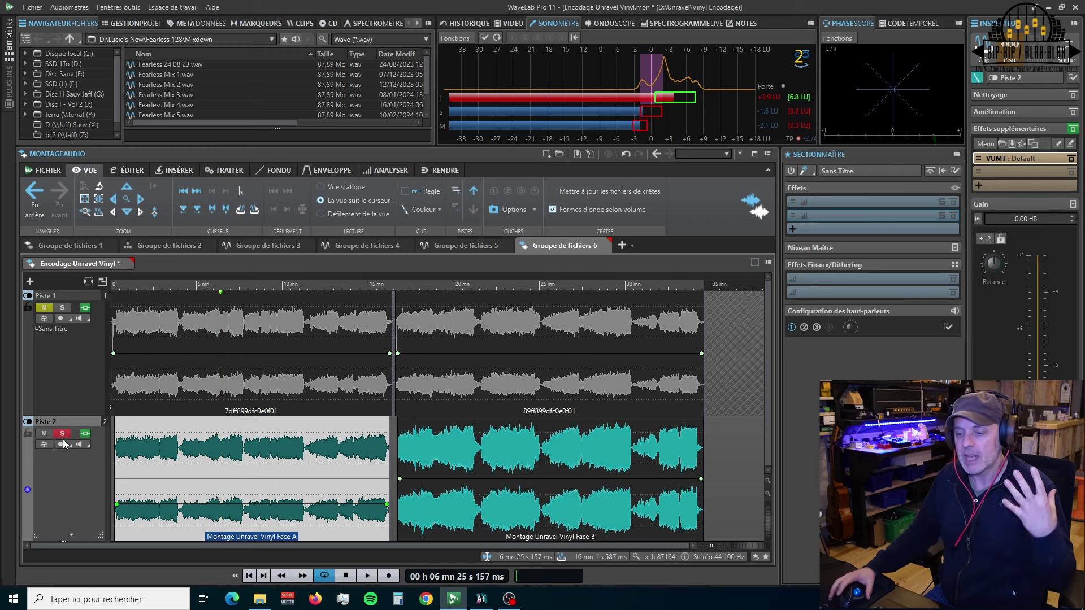
Play from about 7 min 3 s, alternating solo between Piste 1 and Piste 2 to compare their sound, ending on Piste 2.
left_click(66, 312)
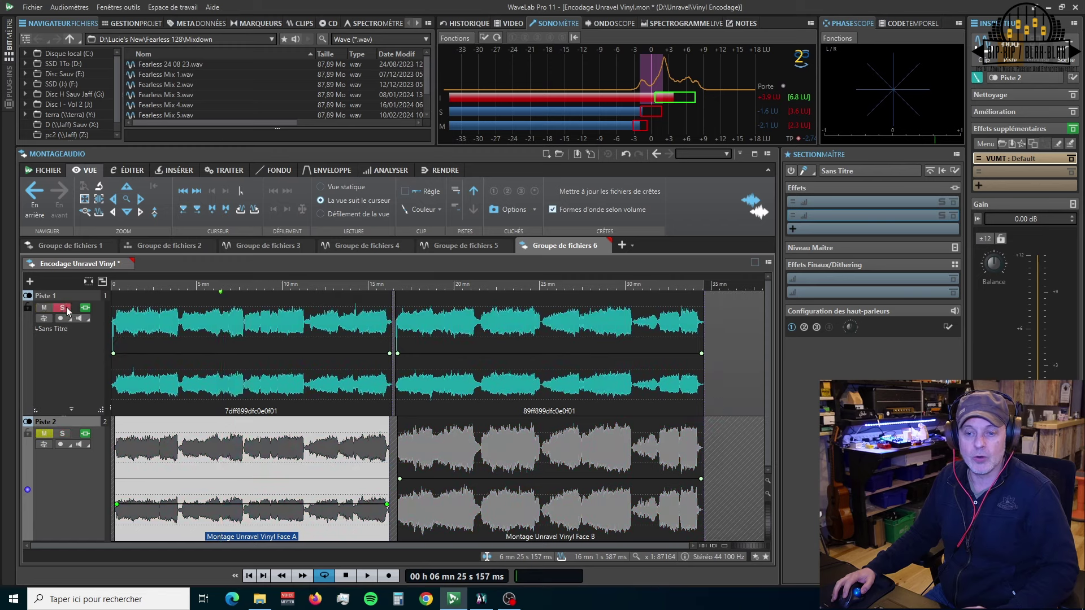
key("space")
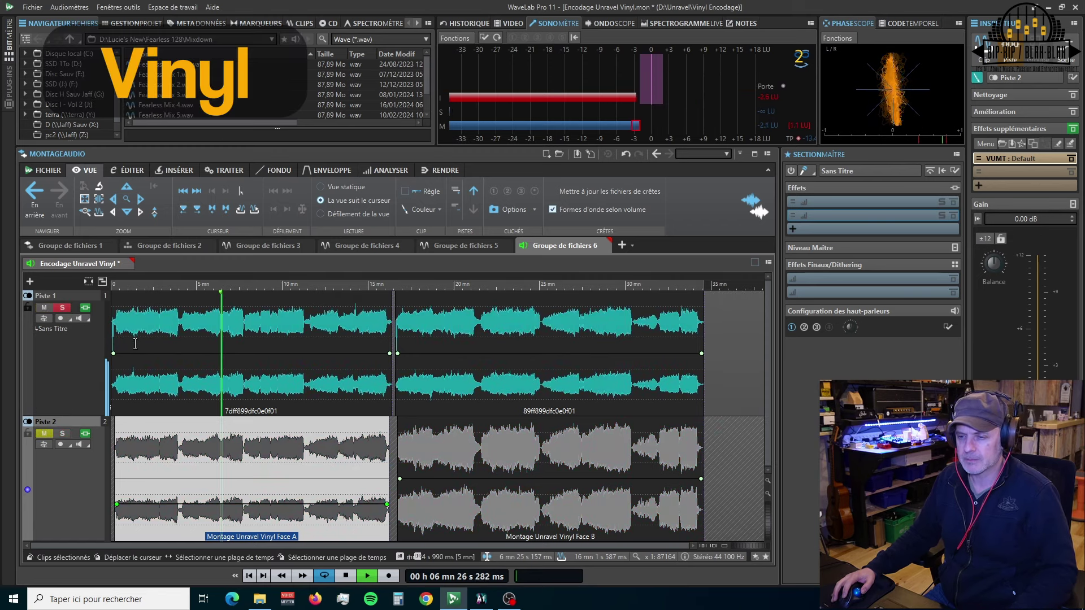
left_click(232, 286)
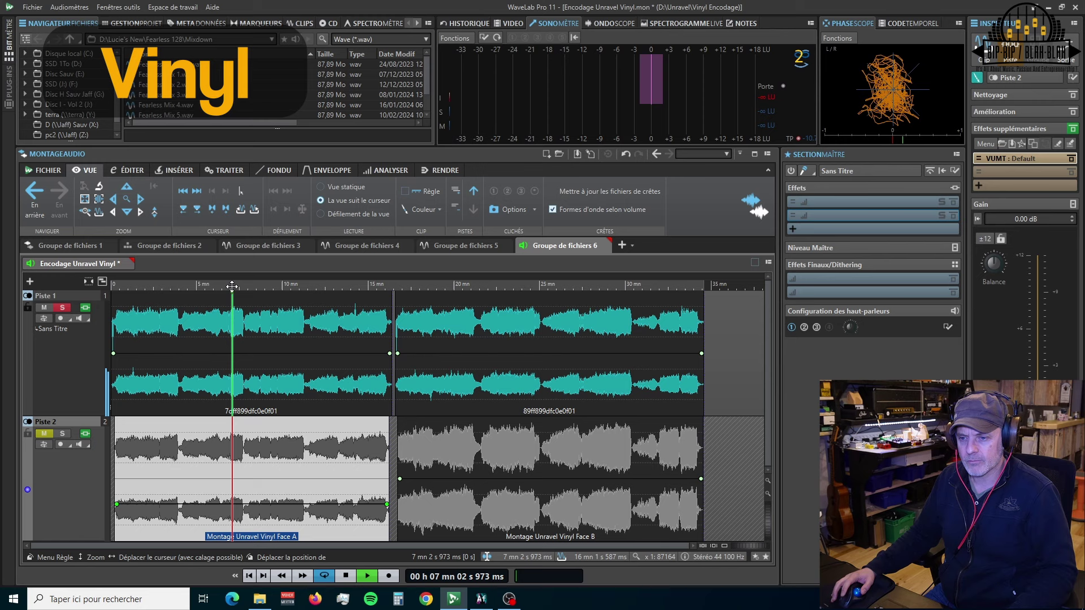
left_click(64, 433)
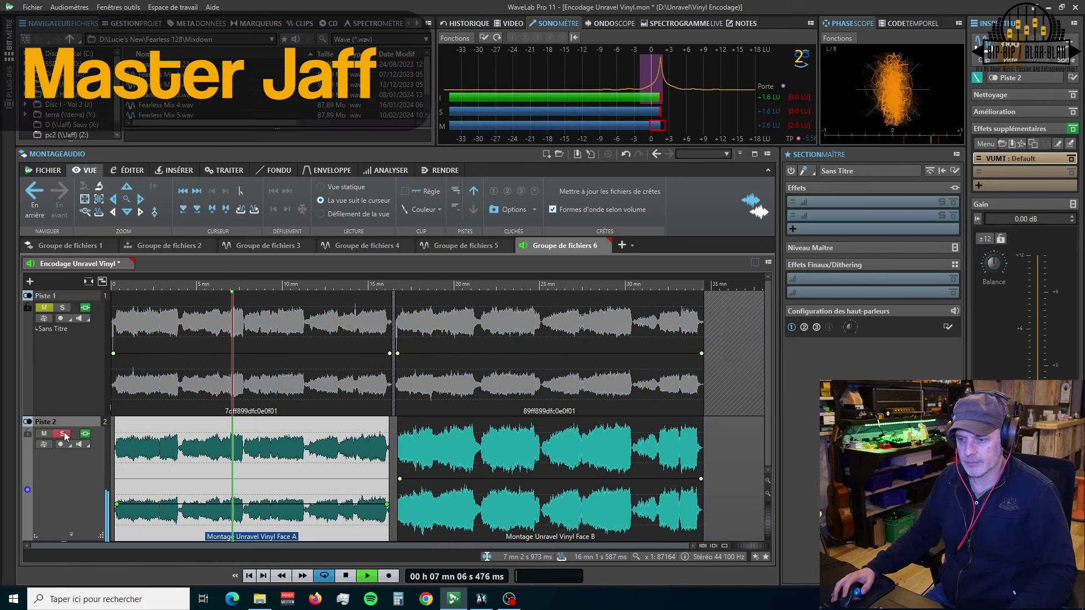
left_click(64, 309)
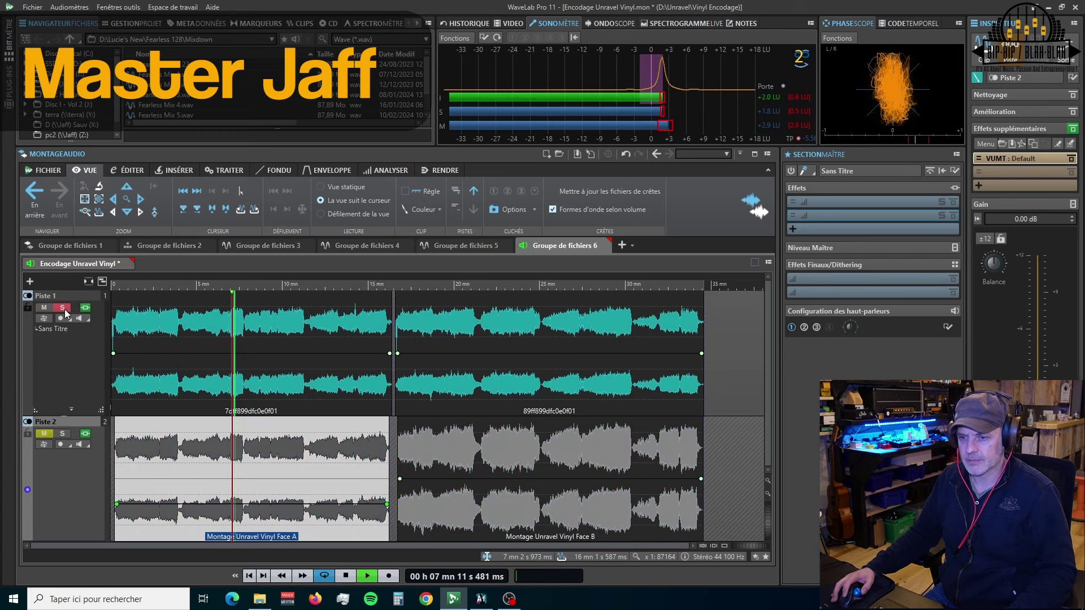
left_click(61, 436)
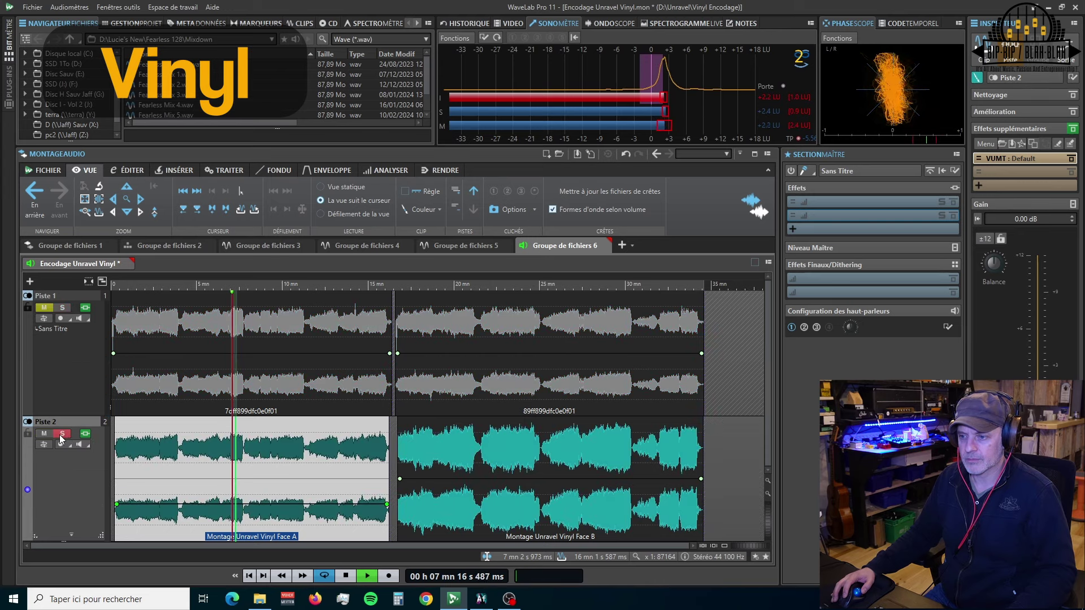
key("space")
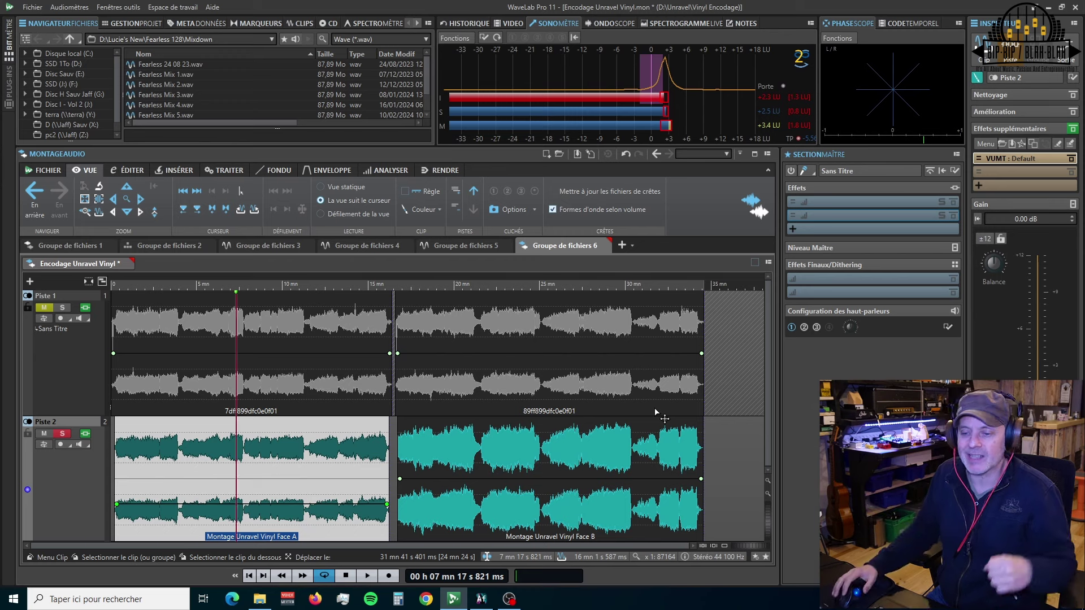
Return the cursor to about 7 min 3 s and play Piste 2 with its VUMT window open to check the RMS levels.
left_click(232, 288)
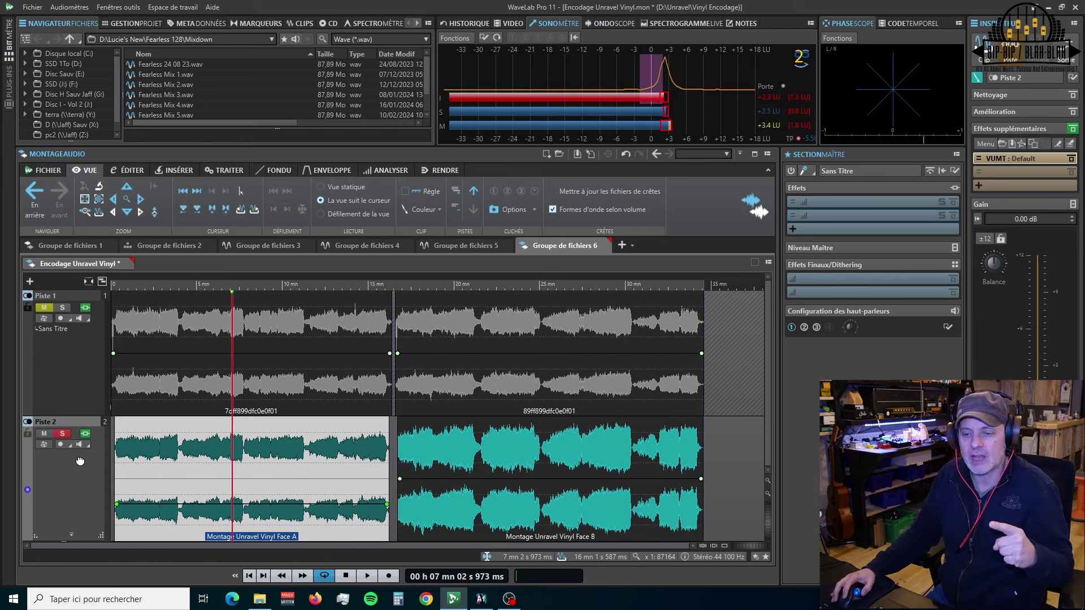
left_click(87, 438)
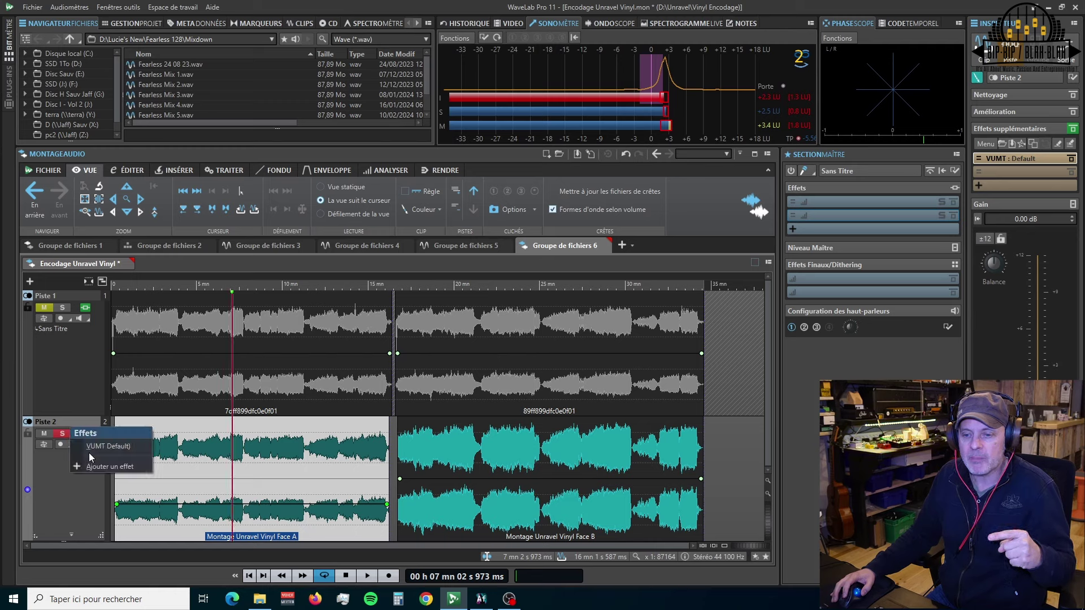
left_click(95, 451)
left_click_drag(696, 134, 646, 134)
key("space")
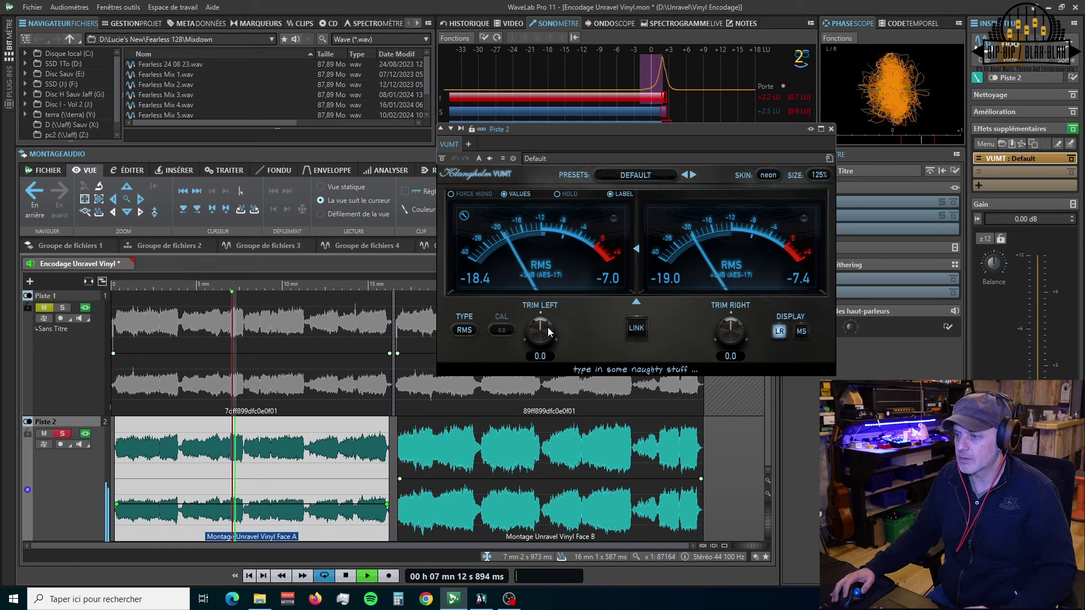
key("space")
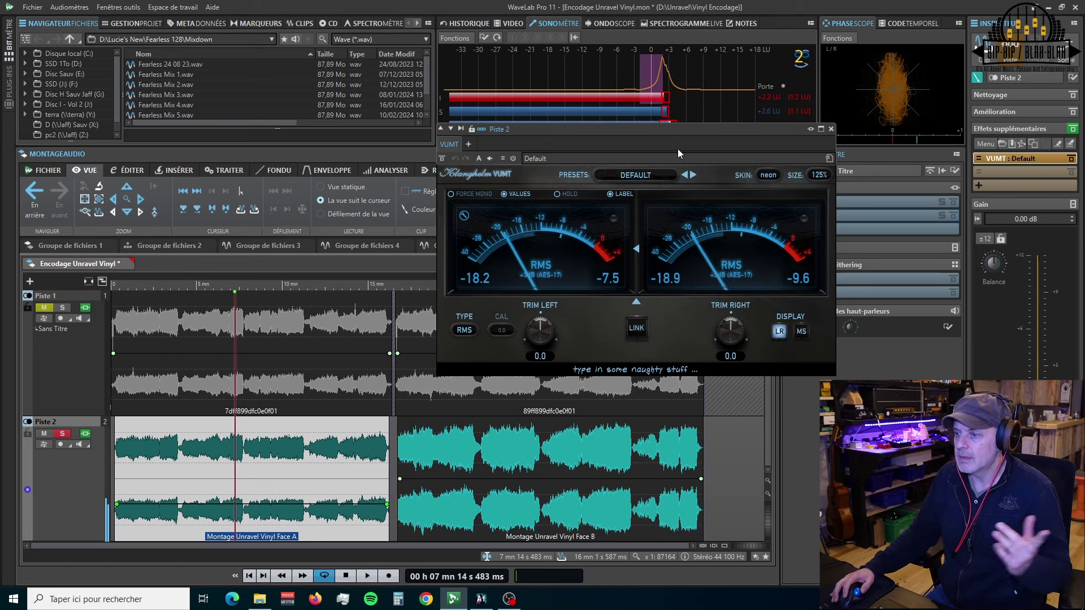
Add the Waves Abbey Road Vinyl Stereo plug-in to Piste 2 after VUMT and move its window clear of the track controls.
left_click(468, 144)
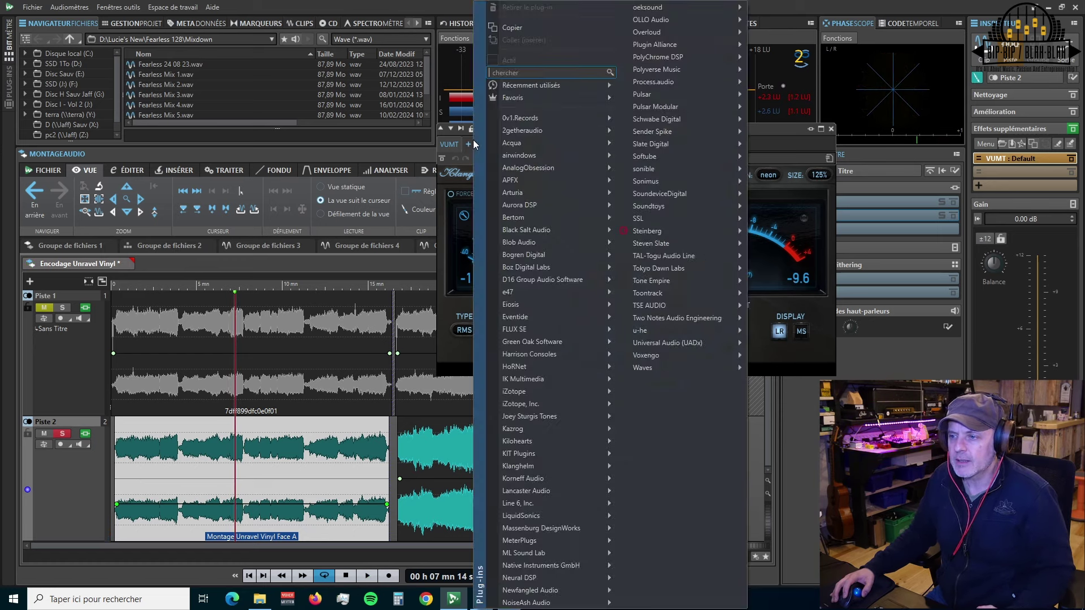
mouse_move(662, 373)
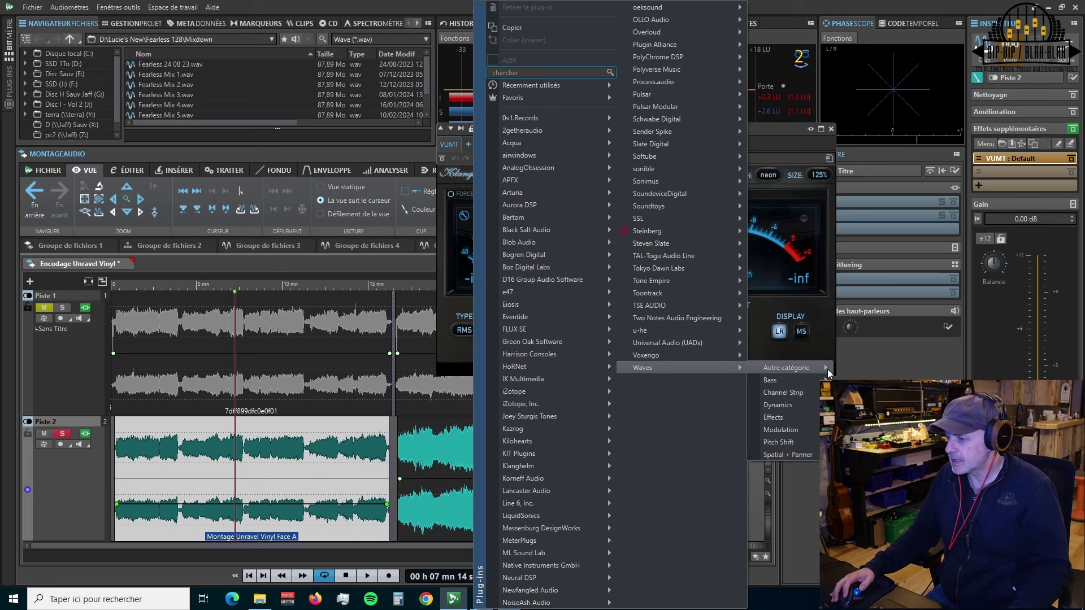
mouse_move(812, 370)
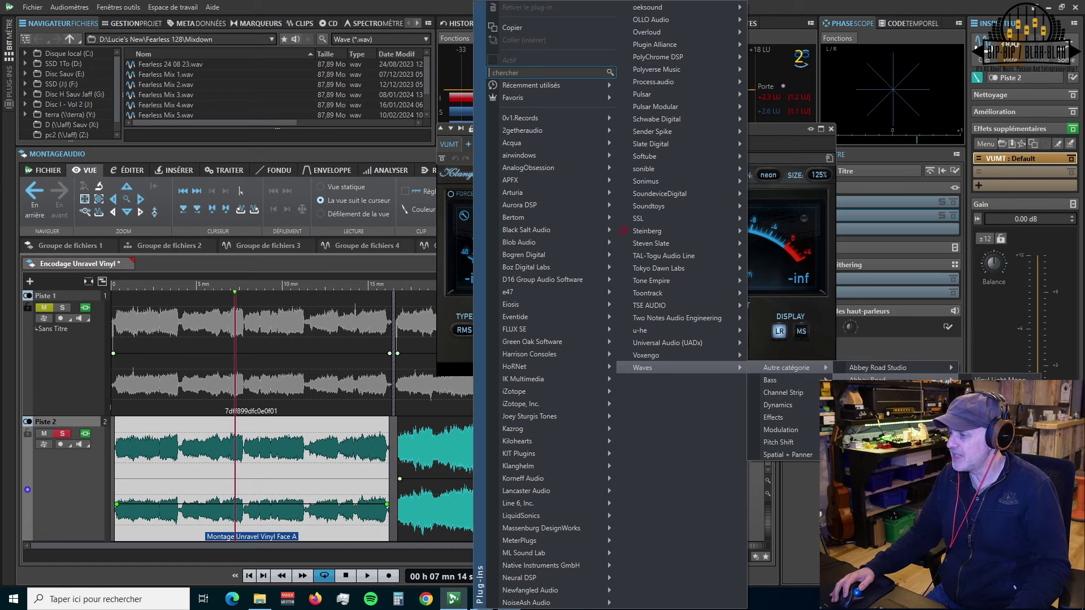
key("Escape")
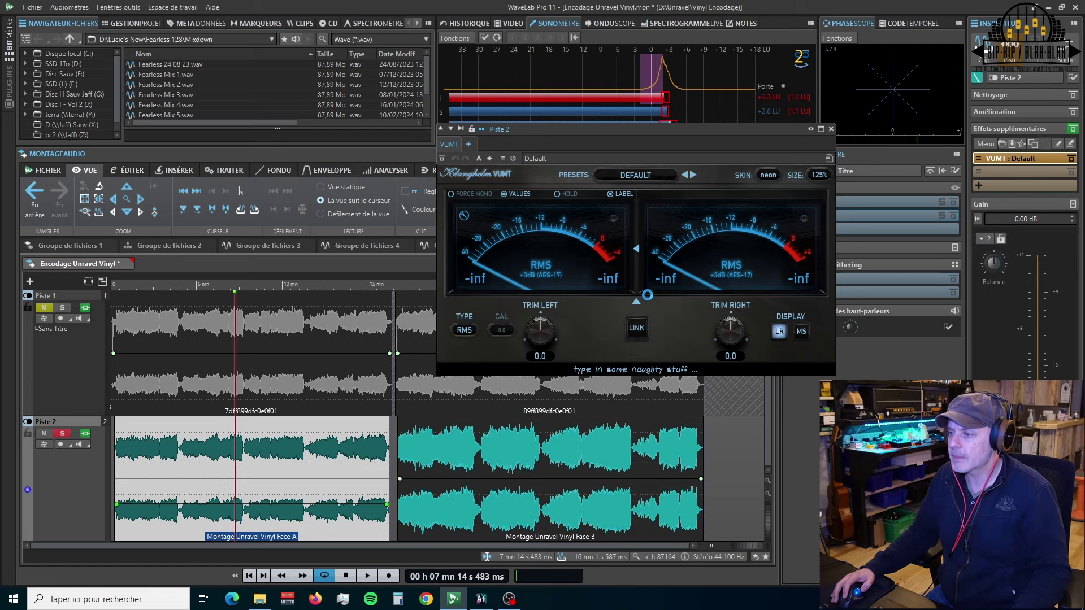
left_click_drag(651, 126, 697, 98)
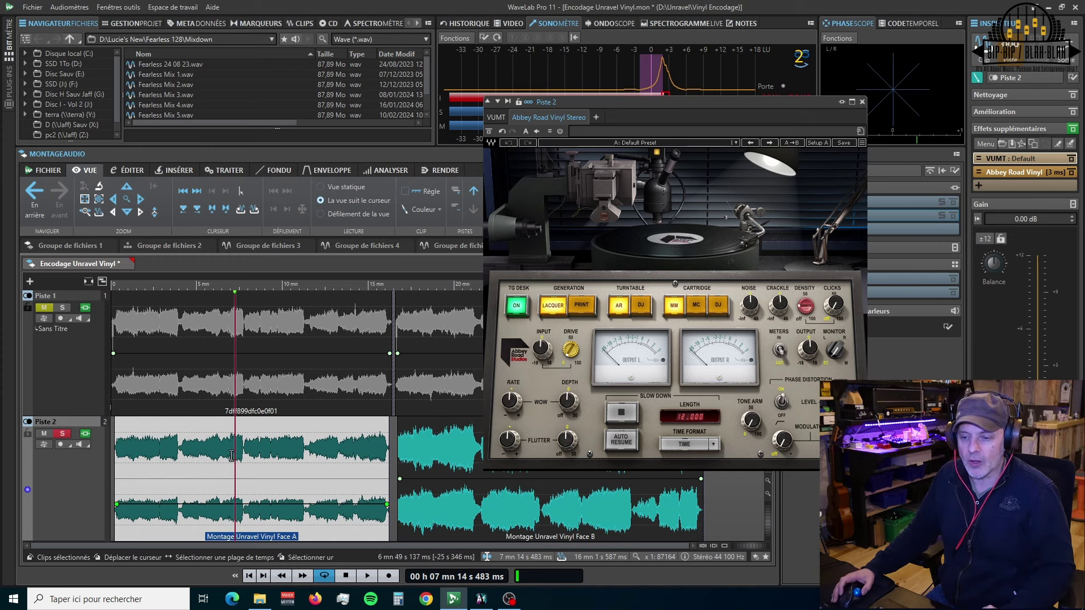
Select about 40 s of the Piste 2 Face A clip, from about 7 min to 7 min 39 s, and start looped playback.
scroll(232, 455, "up", 4)
left_click_drag(196, 447, 349, 447)
key("space")
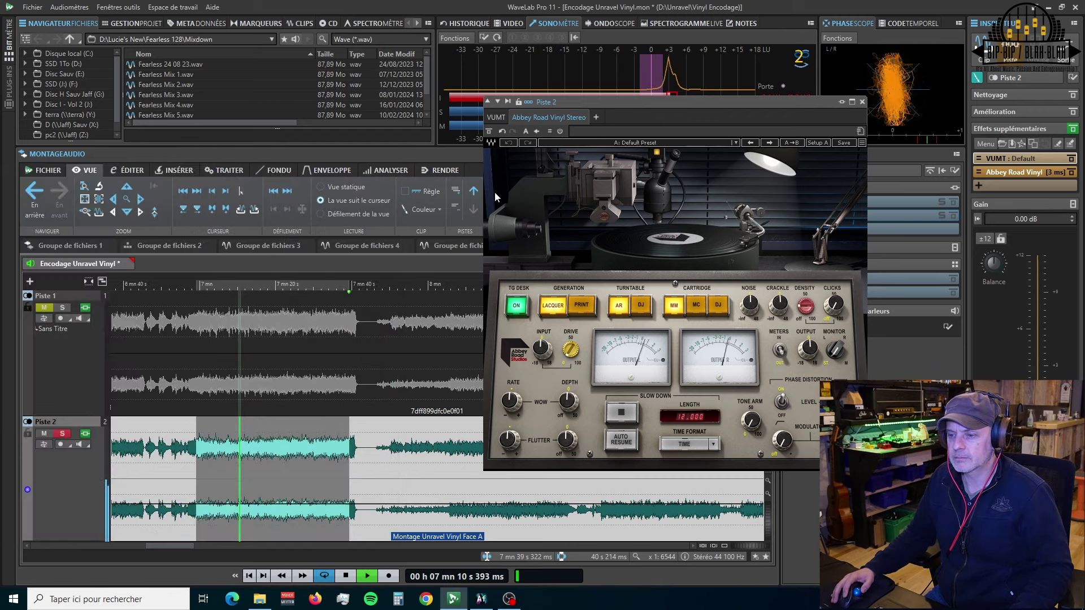
Load the Lacquer AR MM factory preset in Abbey Road Vinyl, then solo Piste 1 and return solo to Piste 2 to compare.
left_click(736, 143)
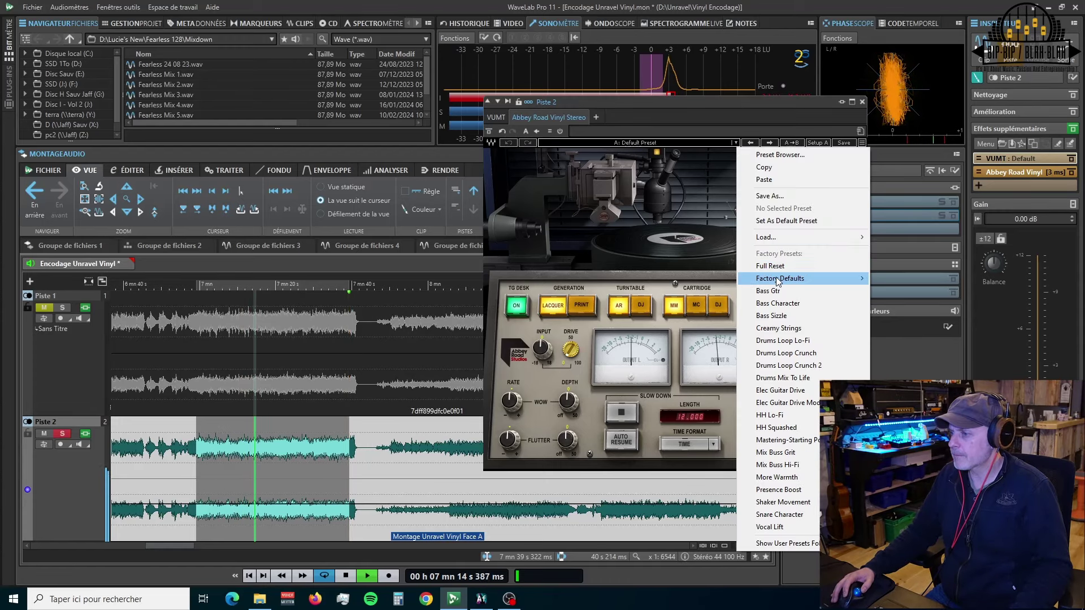
mouse_move(792, 279)
left_click(903, 278)
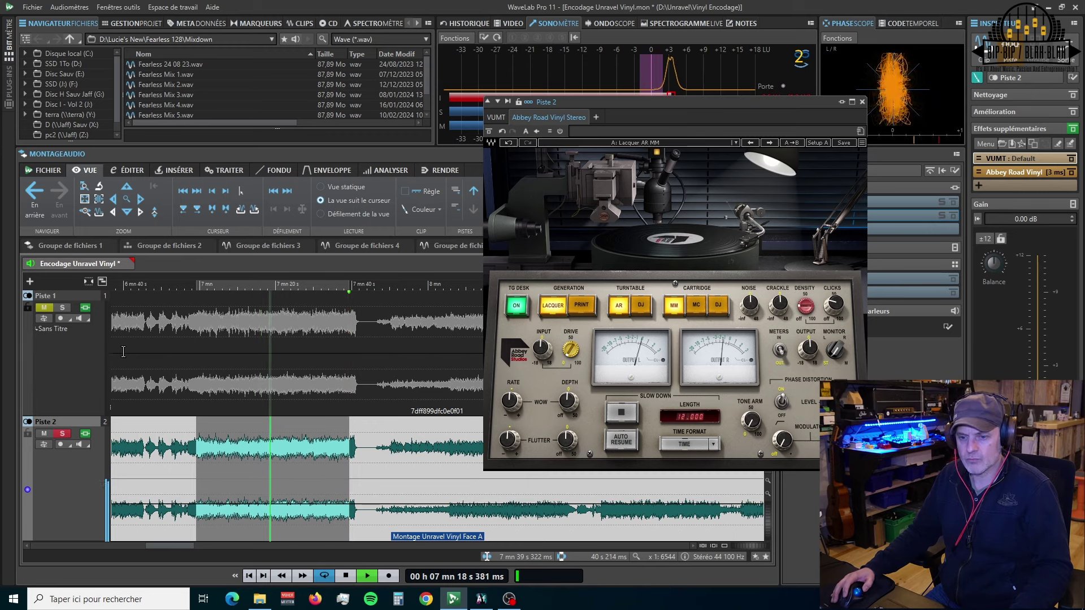
left_click(62, 307)
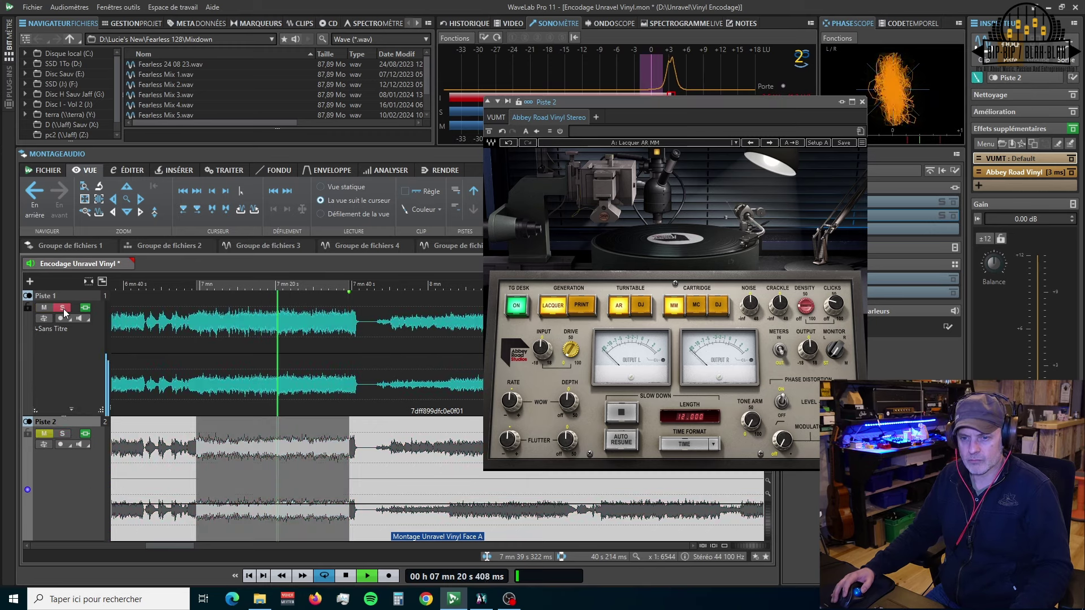
left_click(62, 434)
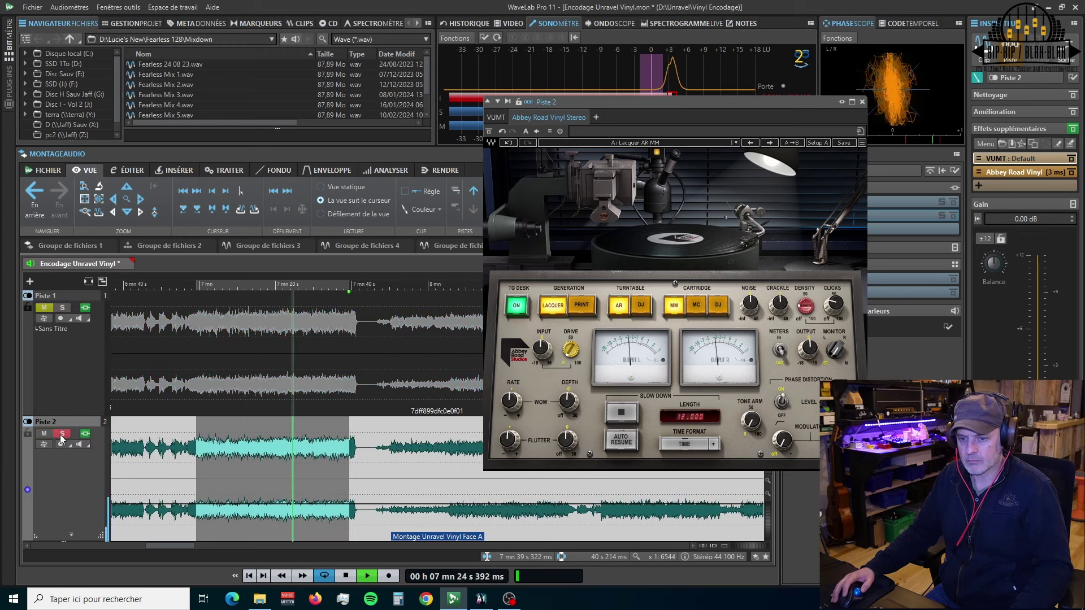
Load the Lacquer AR MC factory preset on Piste 2 and compare it with Piste 1 by switching solo back and forth.
left_click(734, 142)
mouse_move(792, 279)
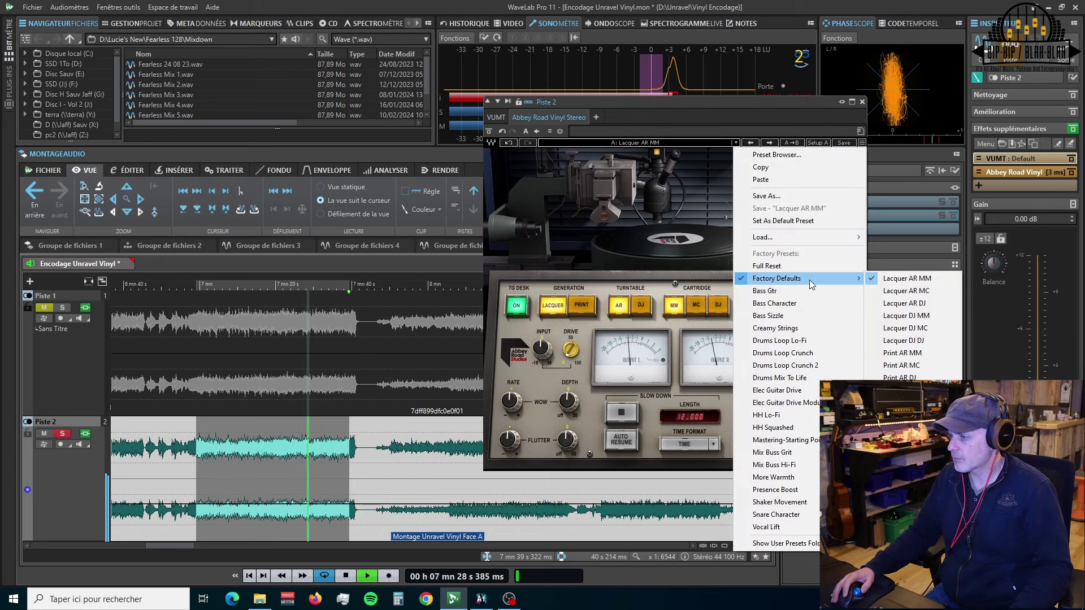
left_click(929, 291)
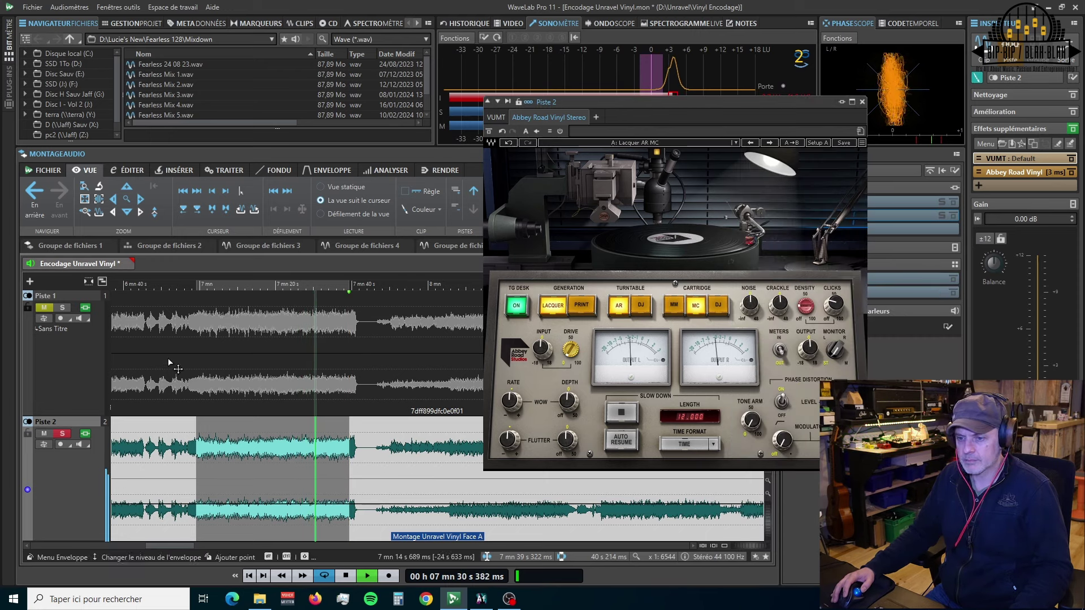
left_click(59, 310)
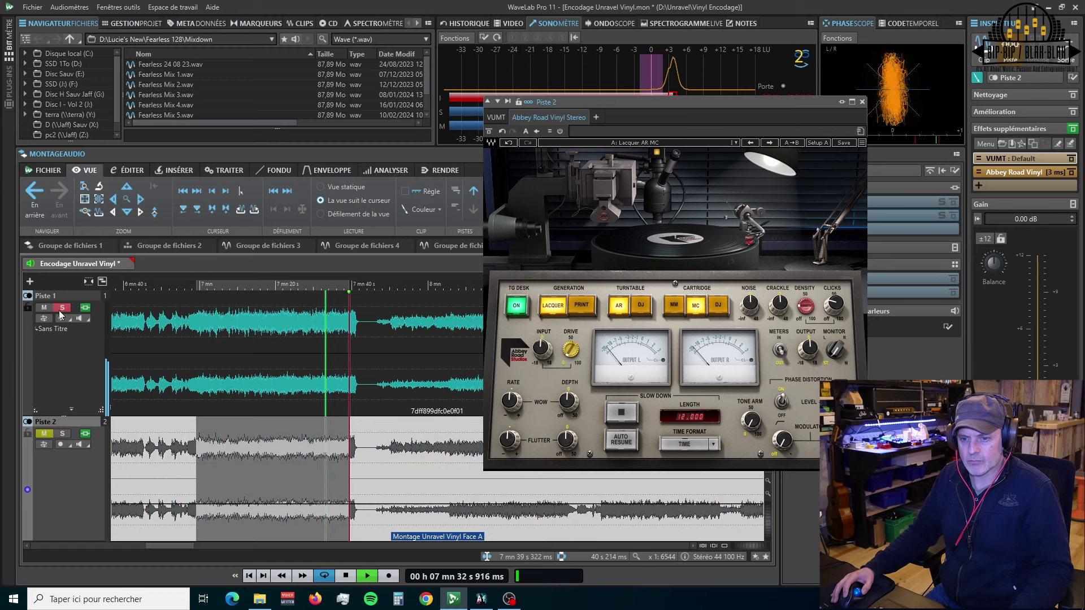
left_click(63, 434)
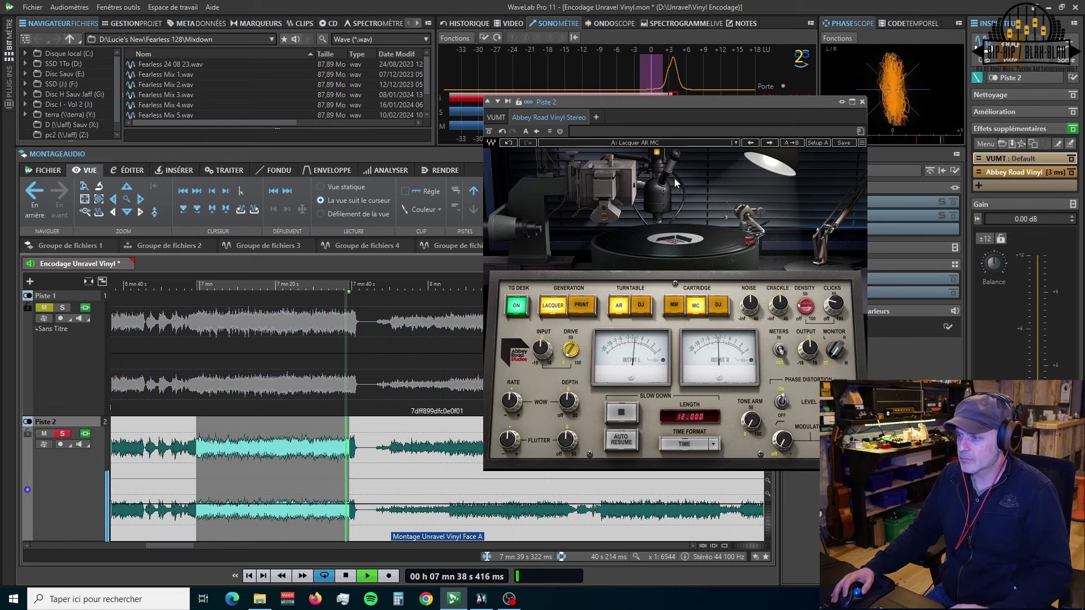
Load the Lacquer AR DJ factory preset on Piste 2 and compare it against Piste 1 in solo, ending on Piste 2.
left_click(735, 142)
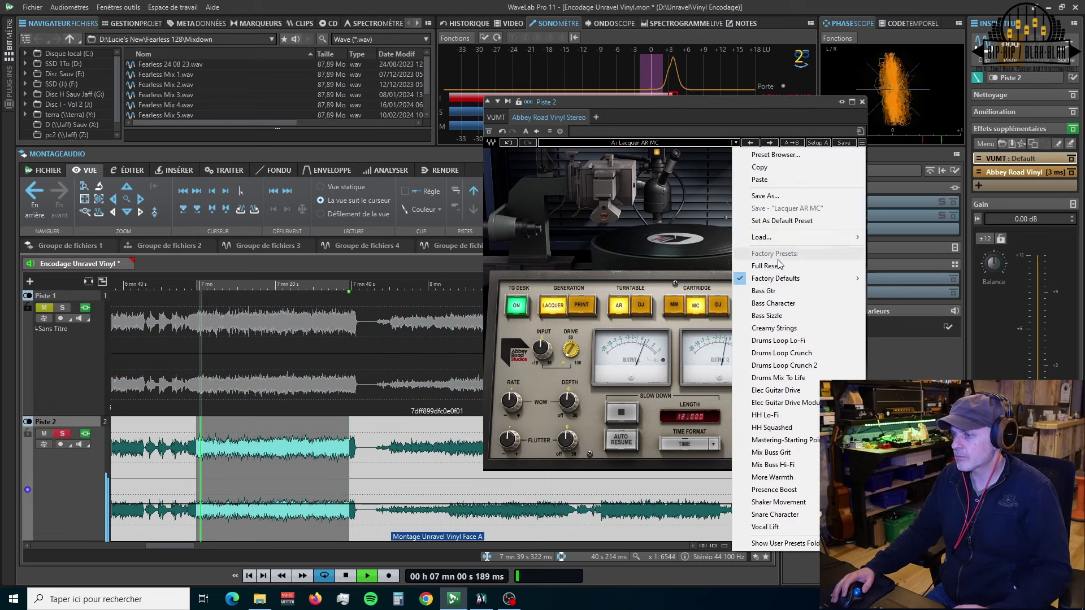
mouse_move(791, 278)
left_click(904, 303)
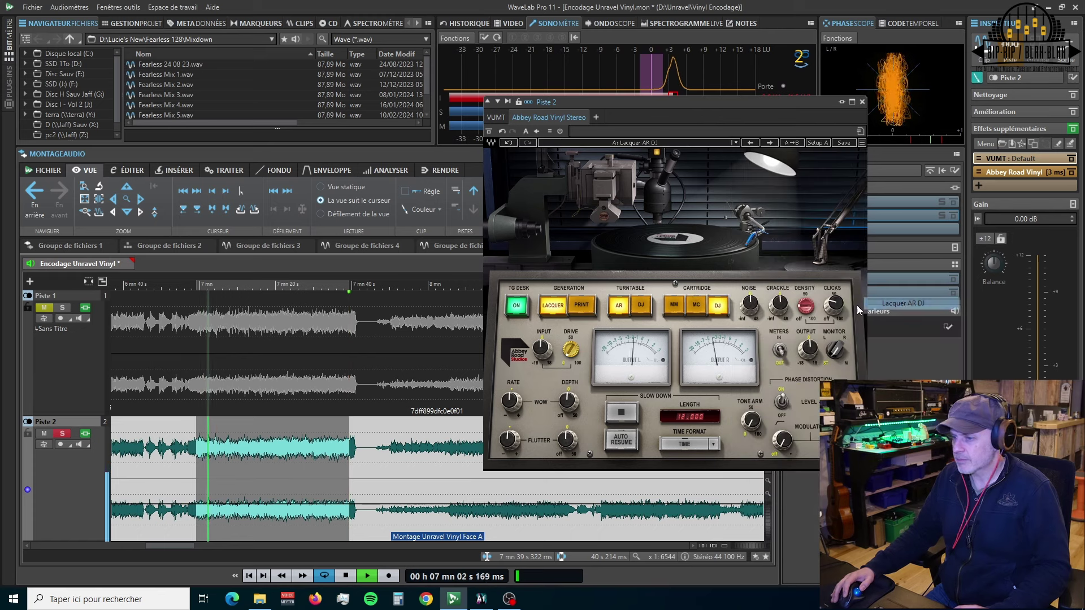
left_click(63, 309)
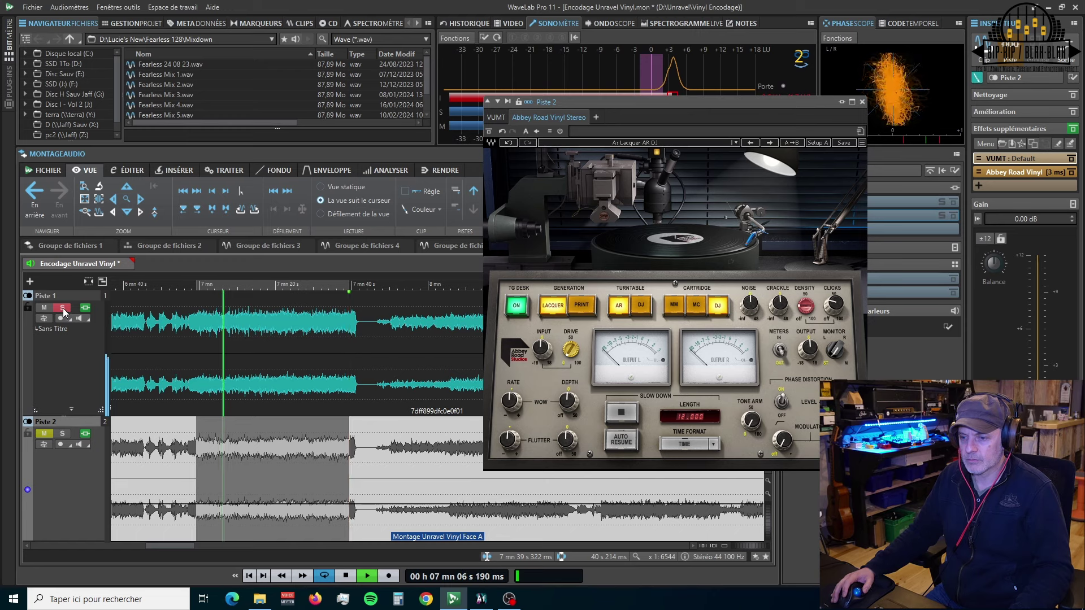
left_click(63, 434)
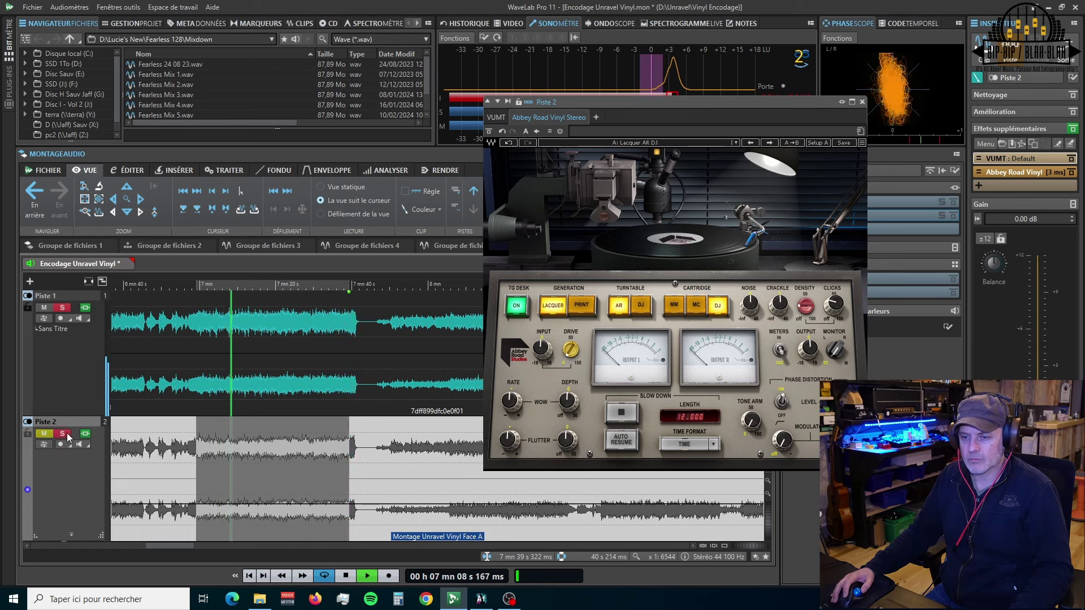
Load the Lacquer DJ MM factory preset on Piste 2, compare it with Piste 1 in solo, and stop playback.
left_click(862, 143)
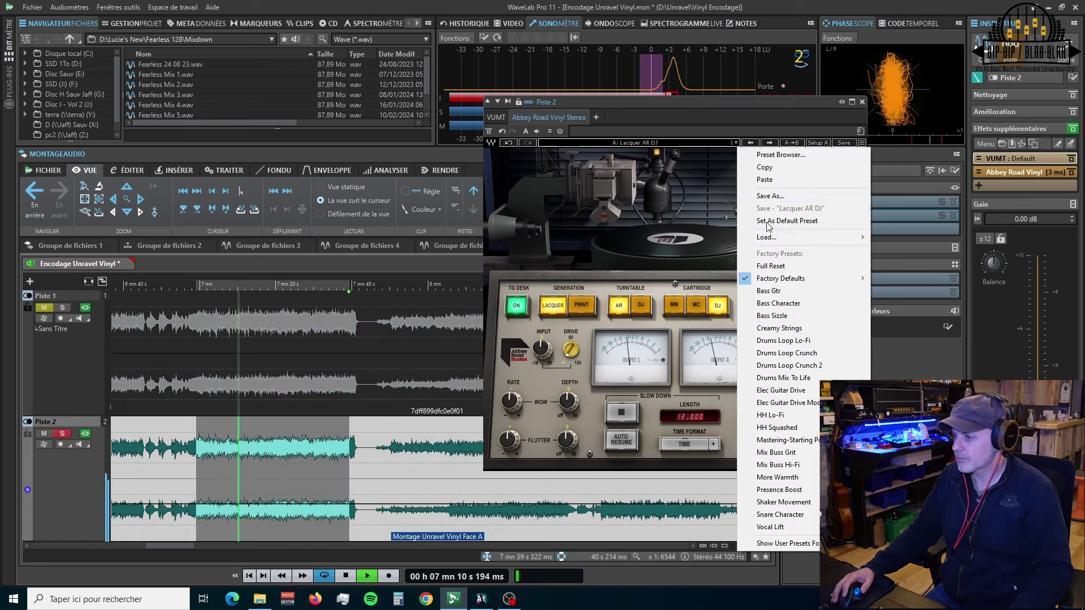
mouse_move(842, 282)
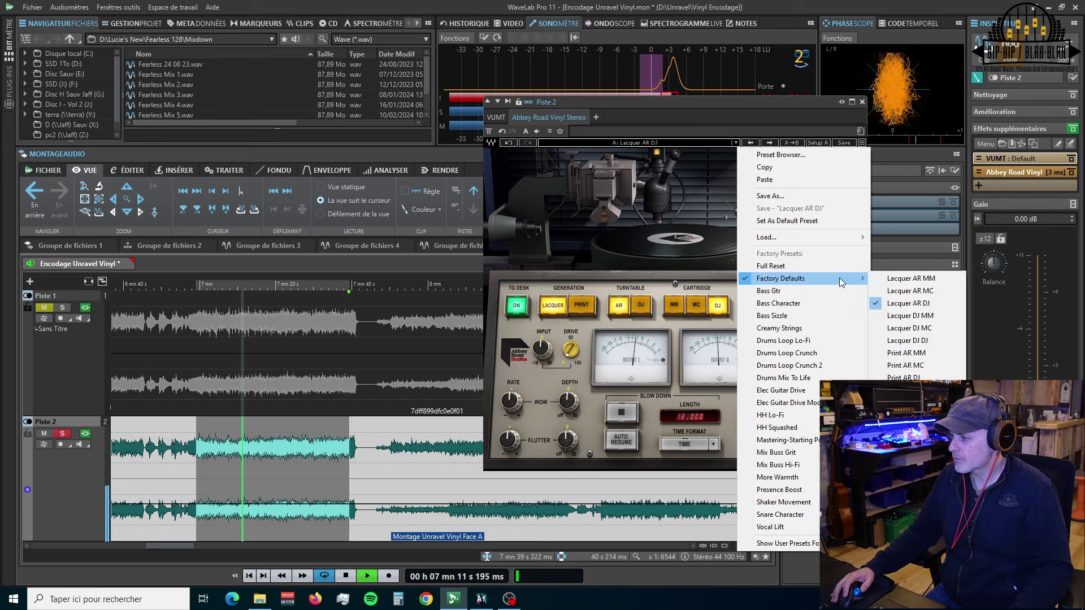
left_click(937, 314)
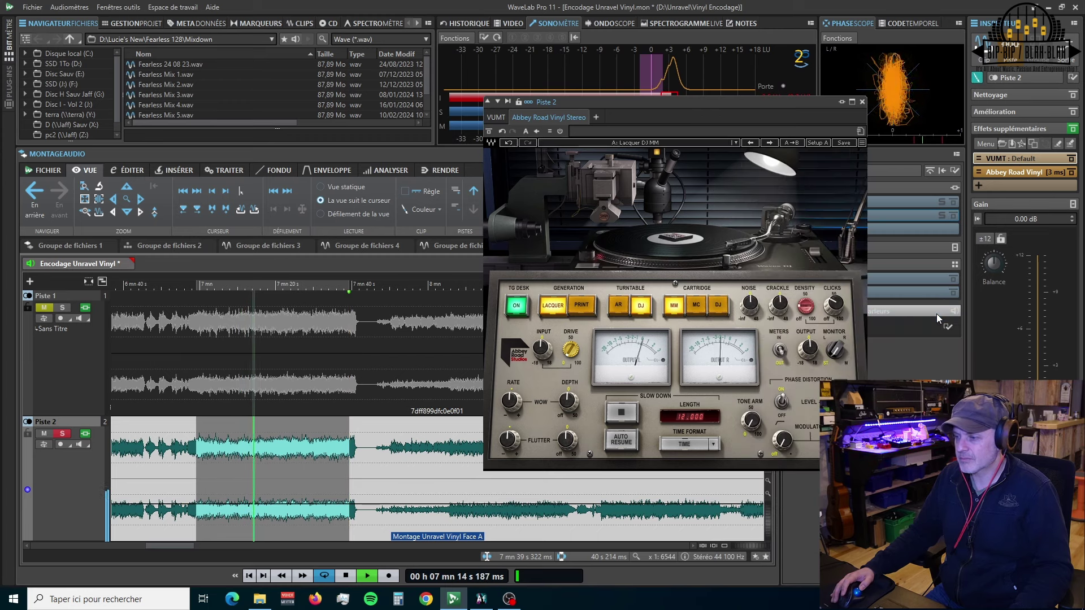
left_click(62, 307)
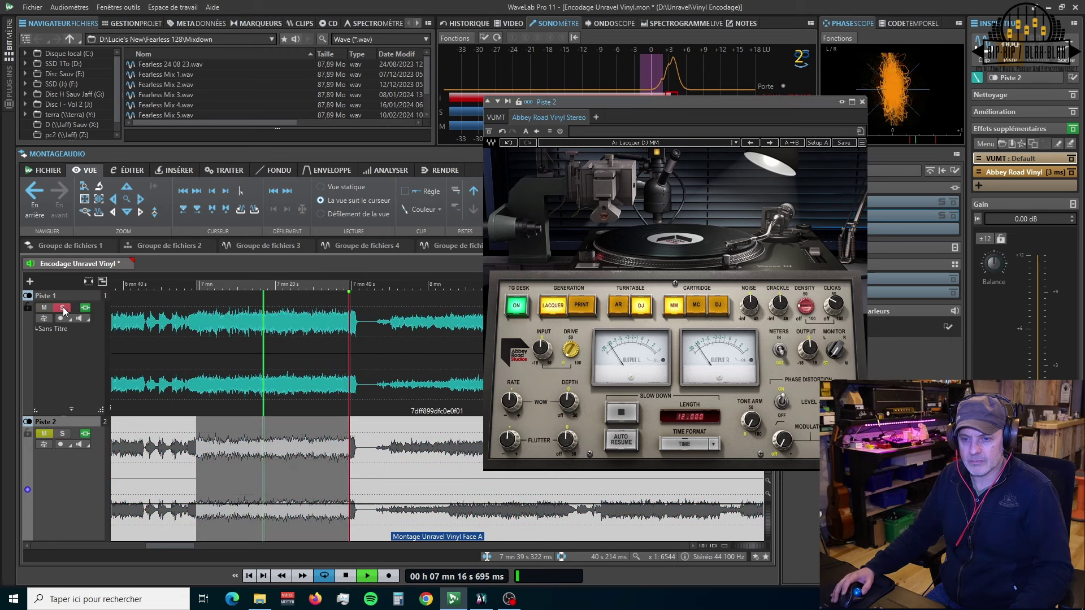
left_click(63, 434)
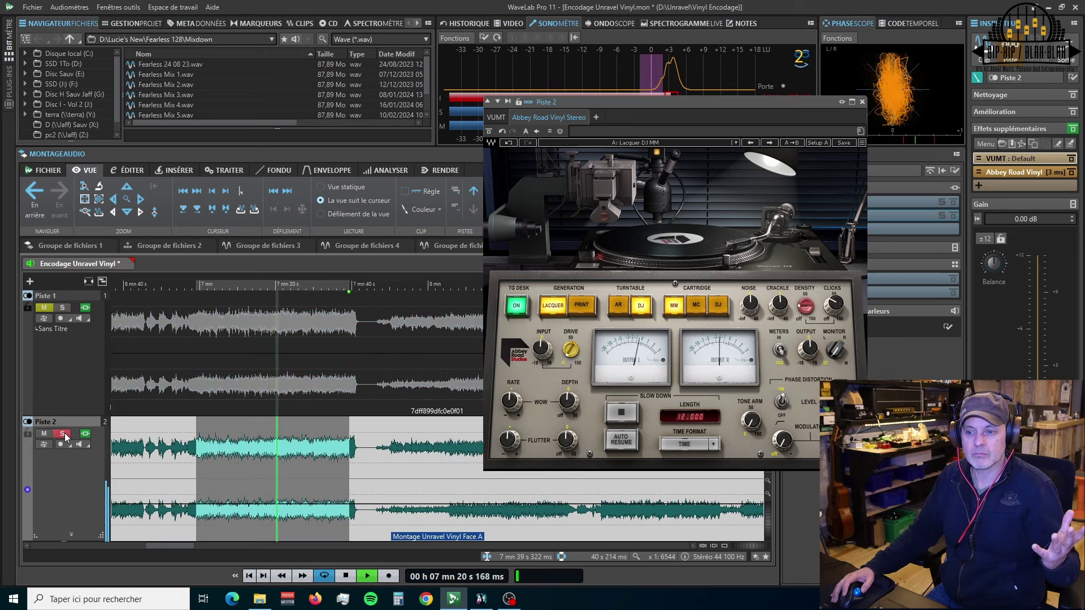
key("space")
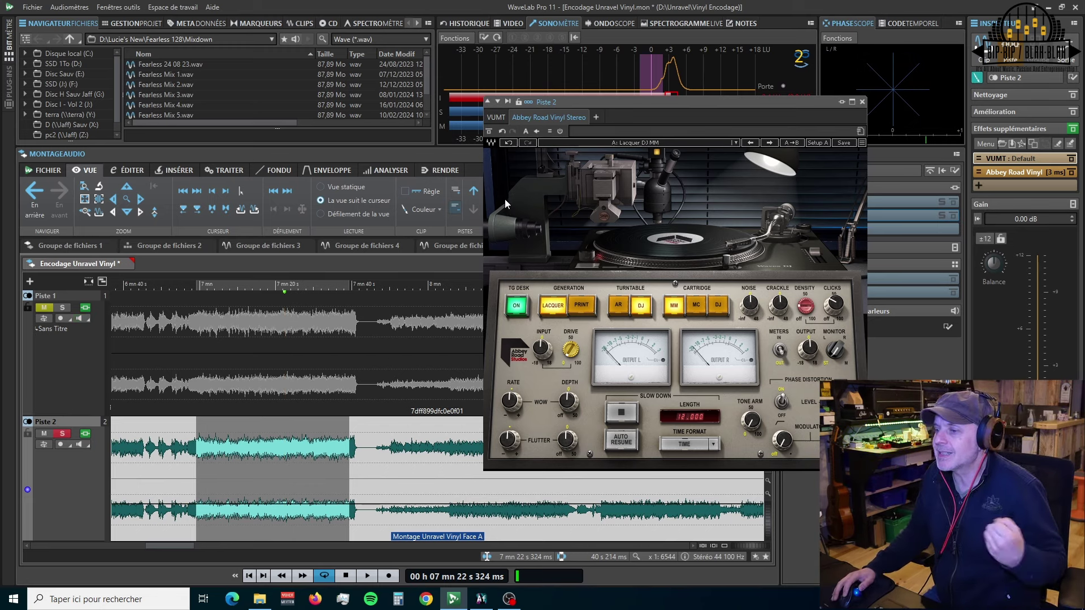
Resume playback and alternate solo twice between Piste 1 and Piste 2 with the Lacquer DJ MM preset, then stop playback.
left_click_drag(747, 103, 749, 124)
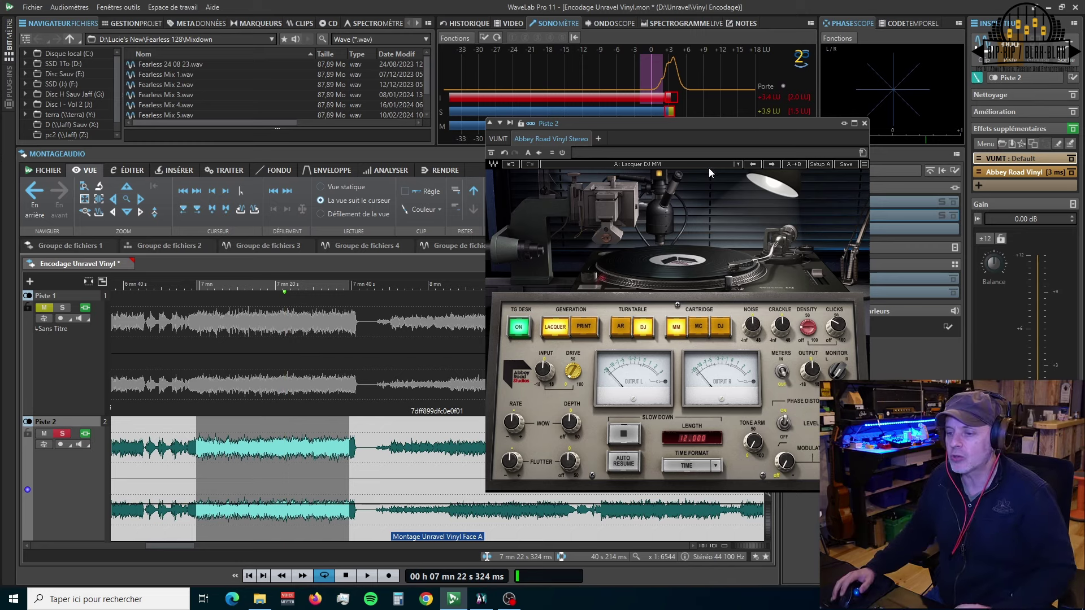
key("space")
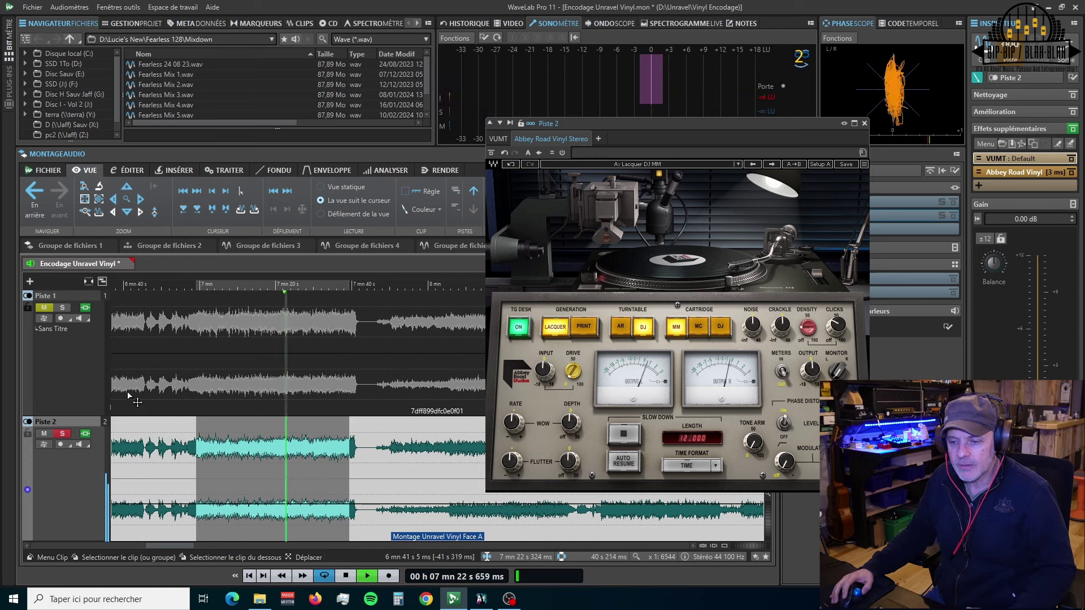
left_click(63, 308)
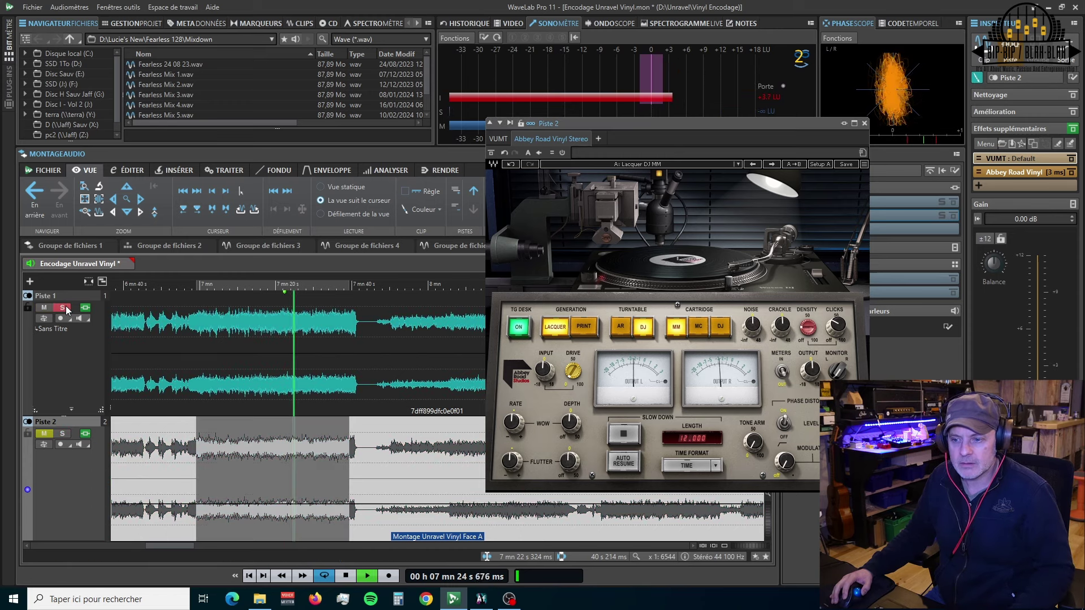
left_click(64, 434)
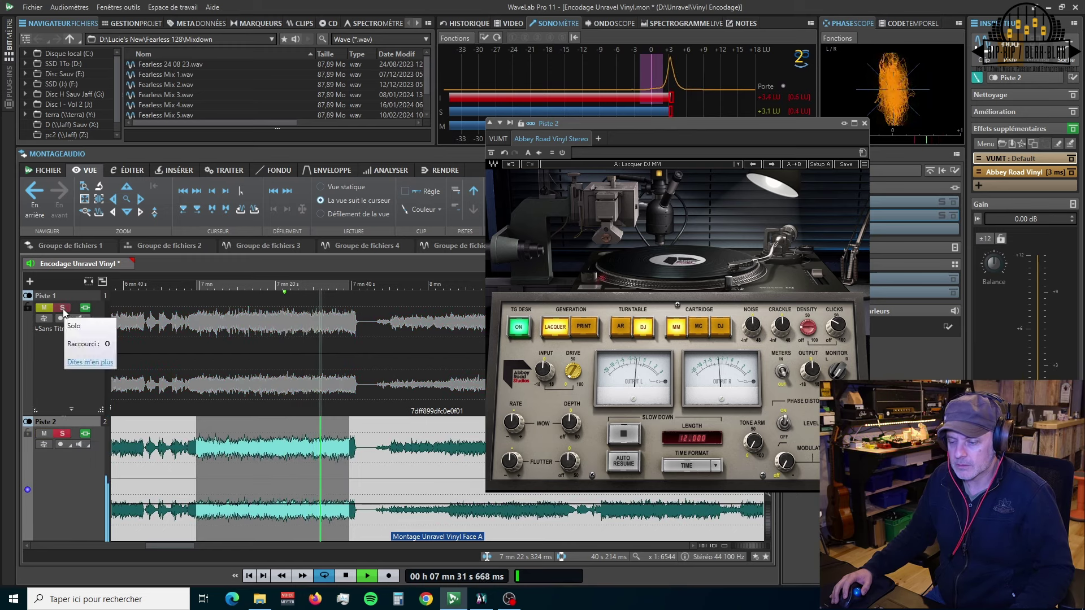
left_click(63, 311)
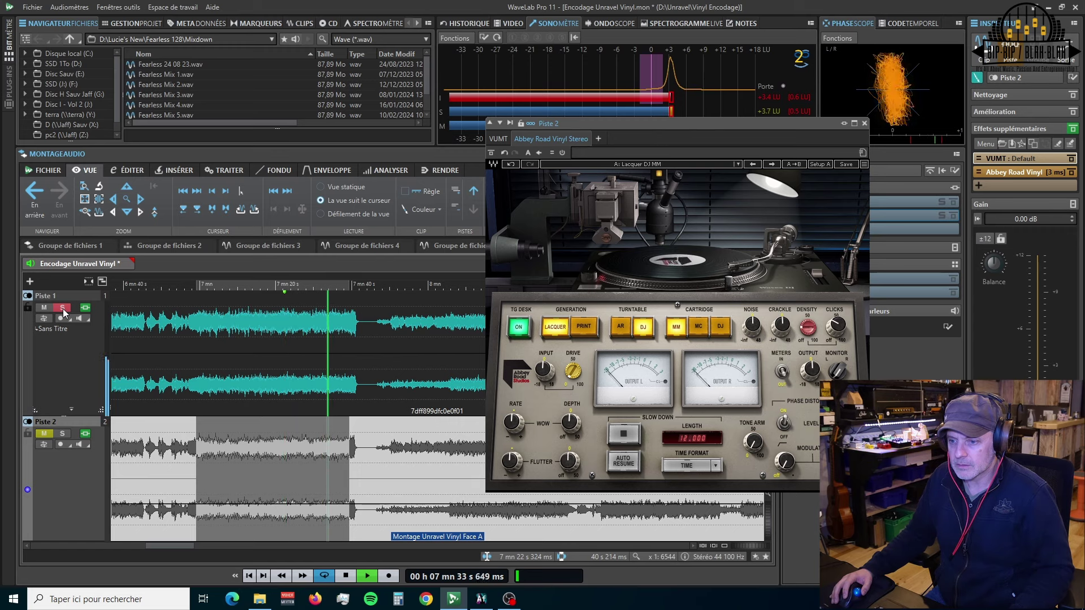
left_click(63, 434)
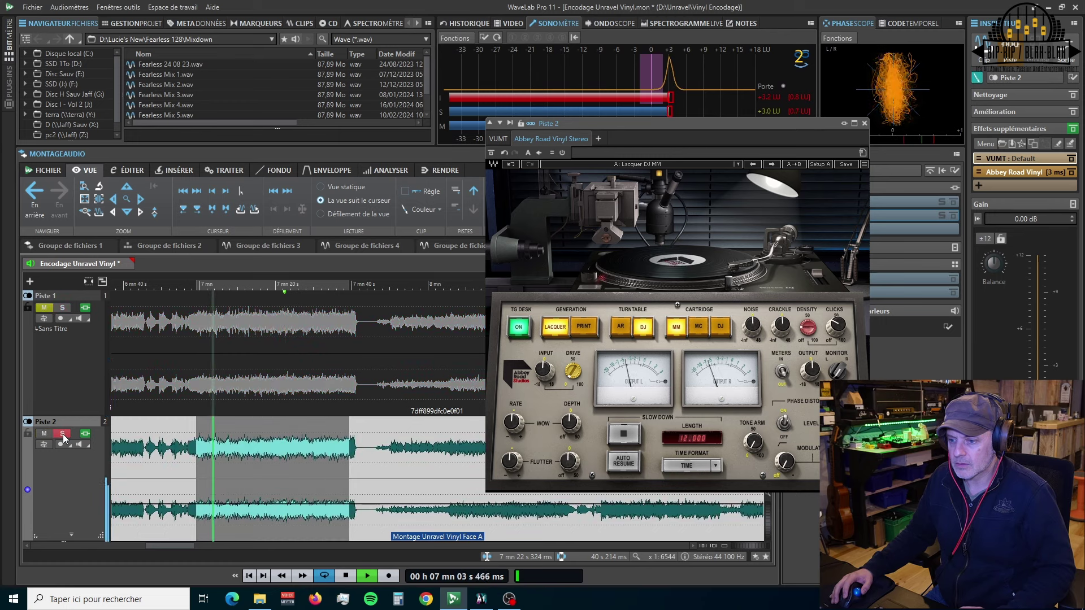
key("space")
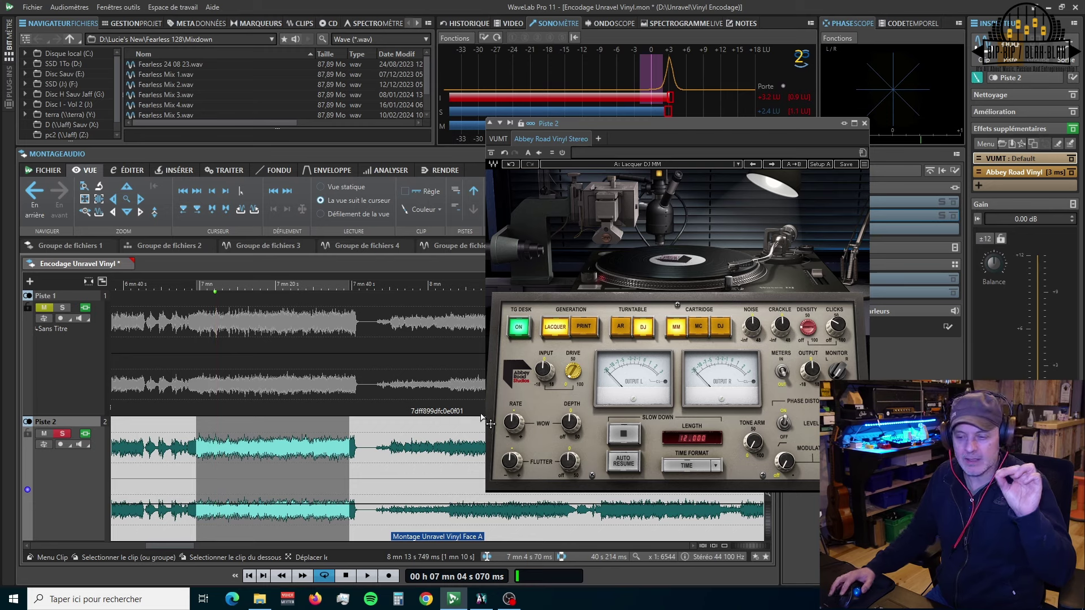
Play Piste 1 in solo from about 7 min 4 s, switch solo to Piste 2, and set the Abbey Road Vinyl cartridge to MC.
left_click(62, 310)
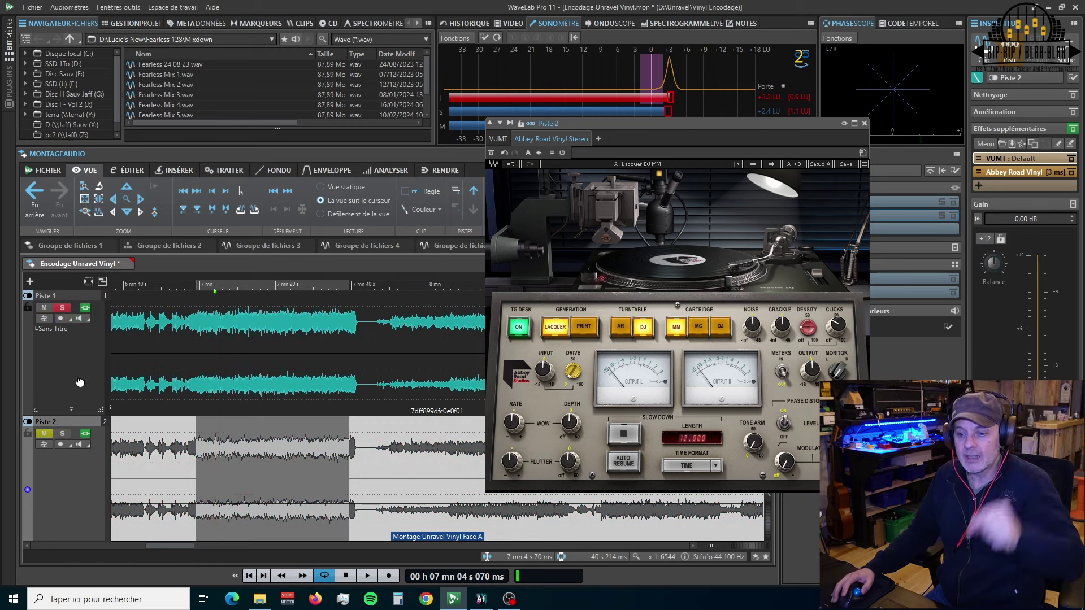
key("space")
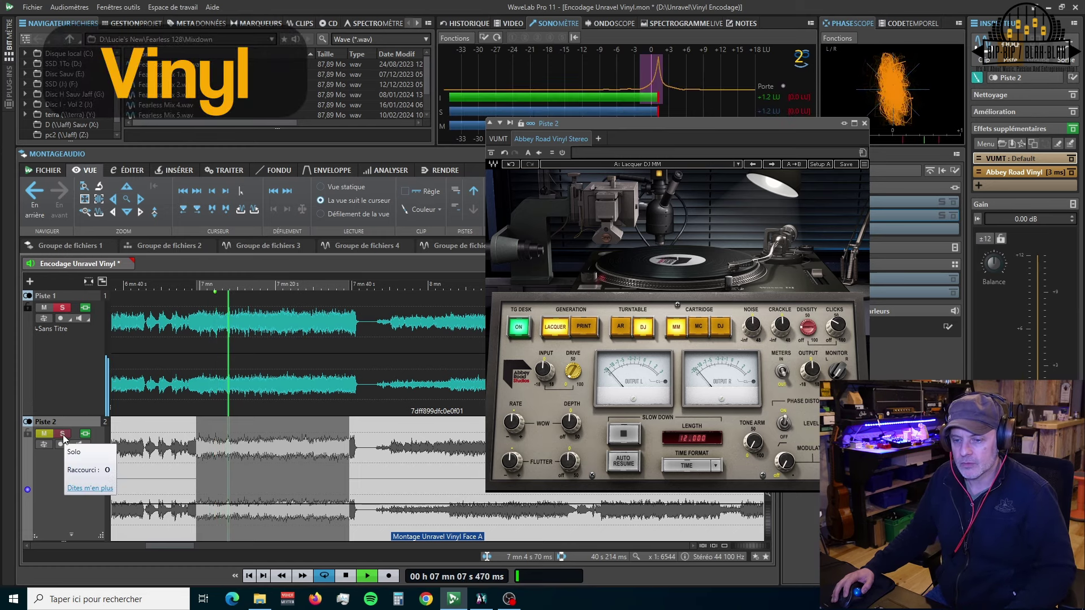
left_click(62, 434)
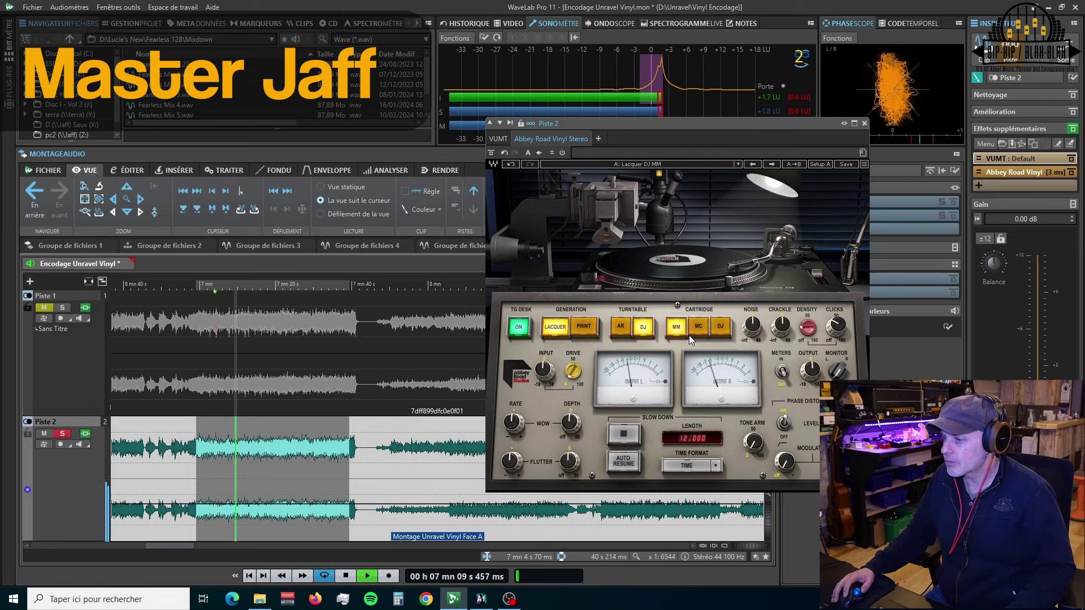
left_click(699, 326)
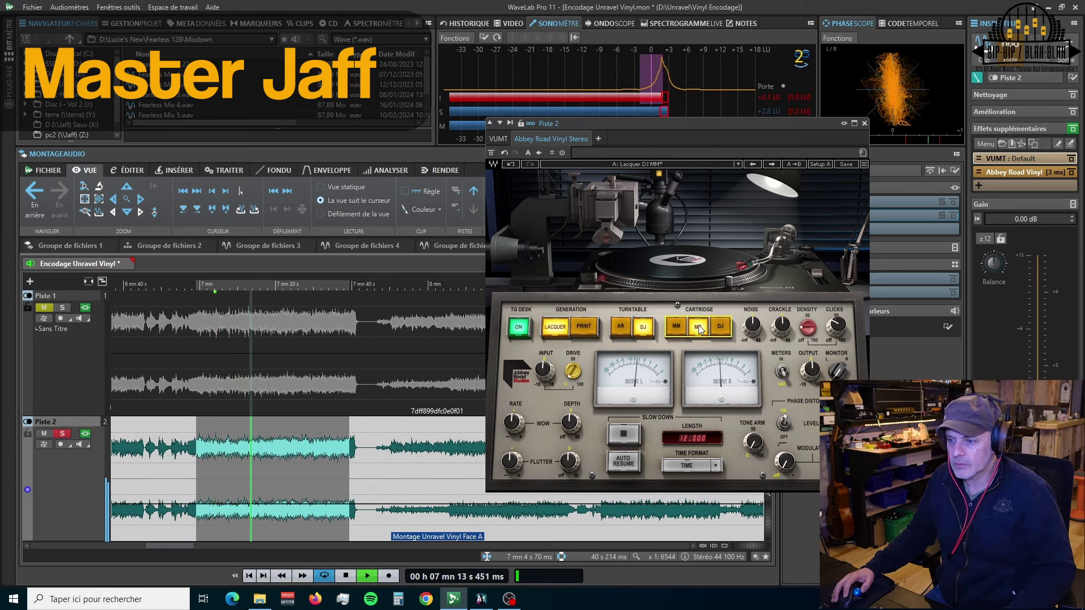
Compare Piste 1 and Piste 2 in solo with the MC cartridge, try the DJ cartridge, and set the cartridge to MM.
left_click(65, 308)
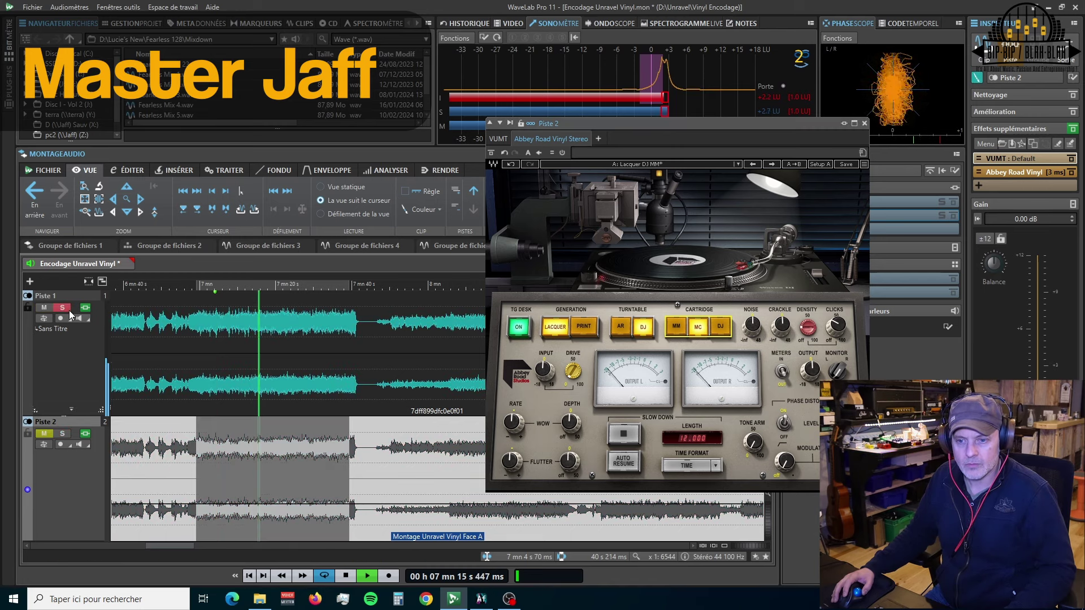
left_click(62, 435)
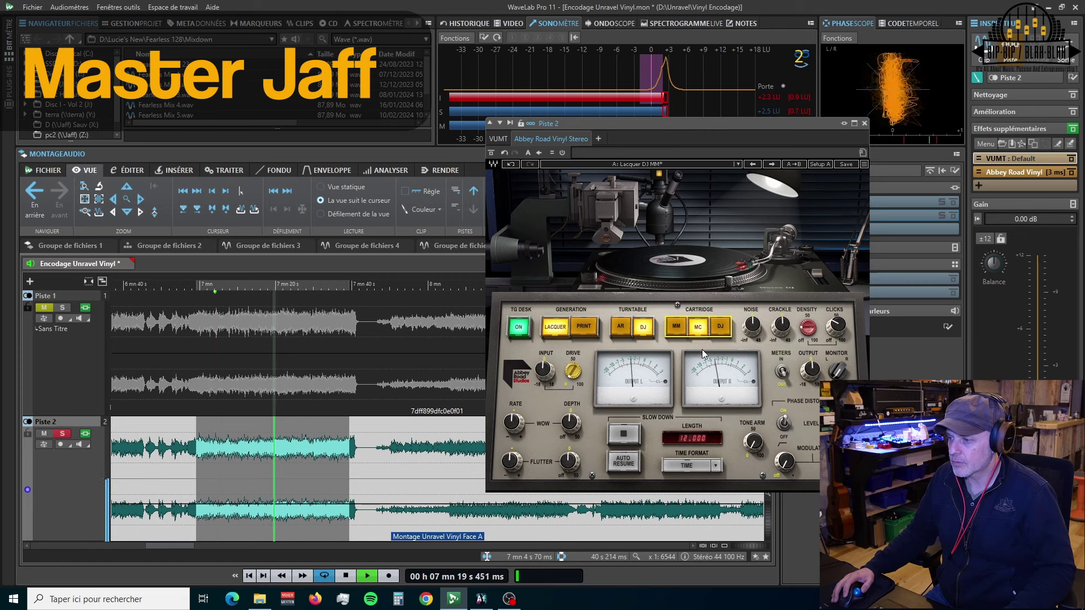
left_click(721, 333)
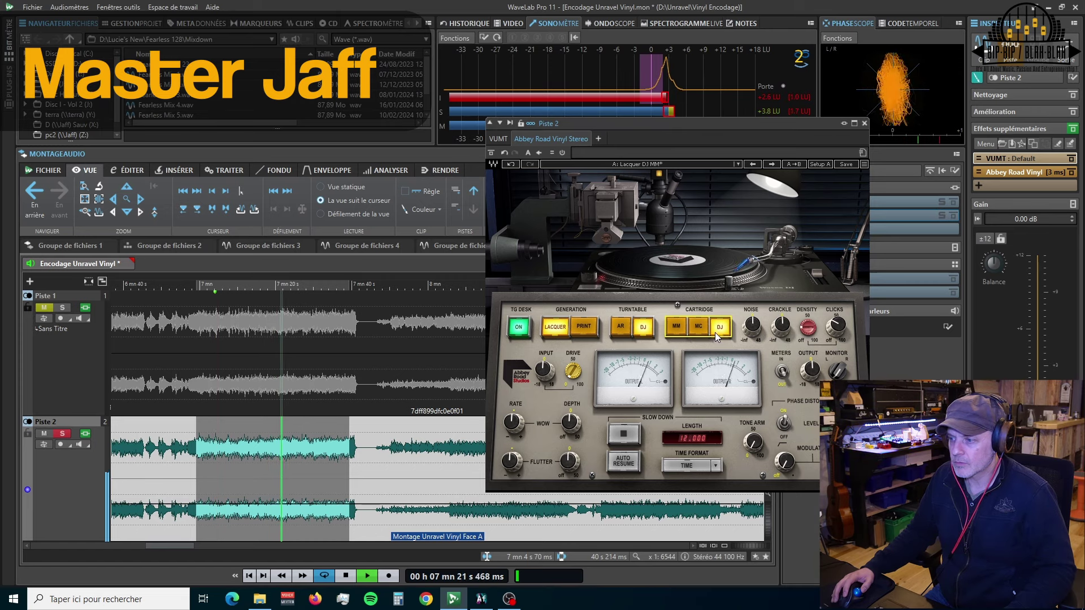
left_click(676, 332)
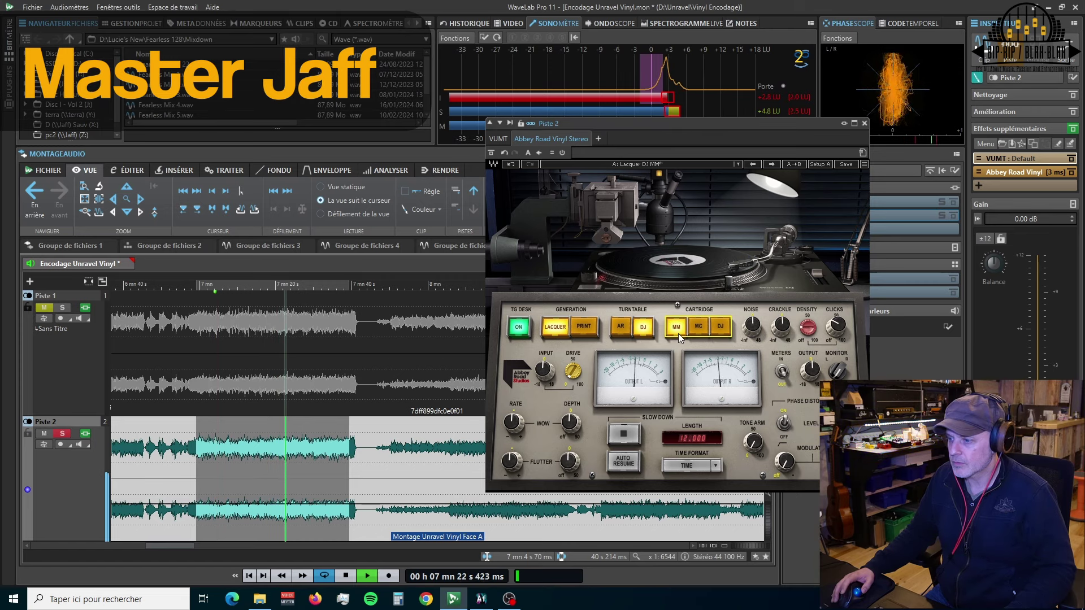
Try the AR turntable on Piste 2, compare it with Piste 1 in solo, and set the turntable back to DJ.
left_click(620, 333)
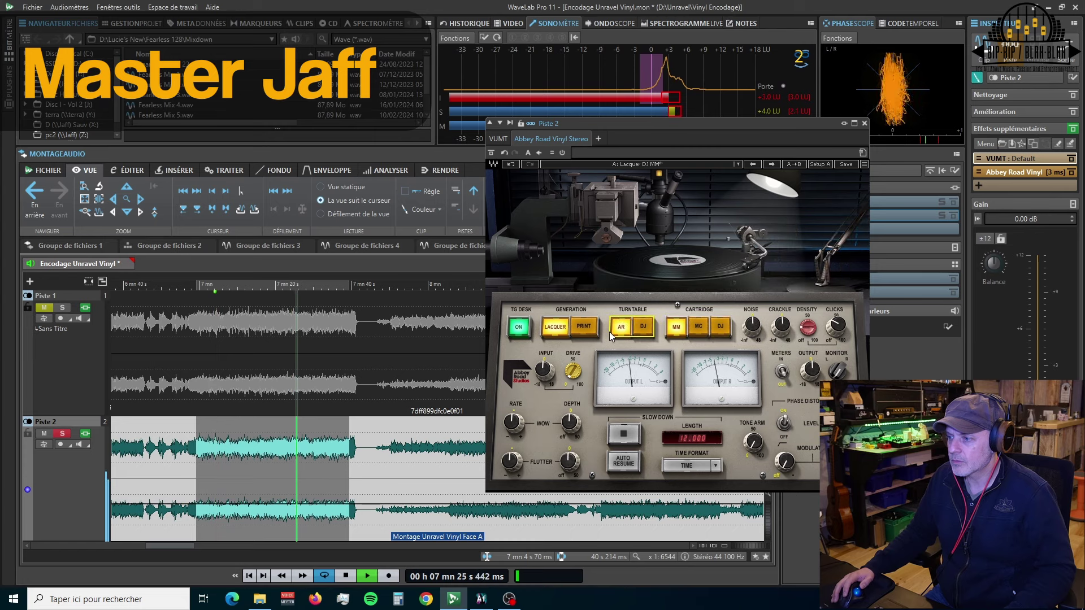
left_click(62, 308)
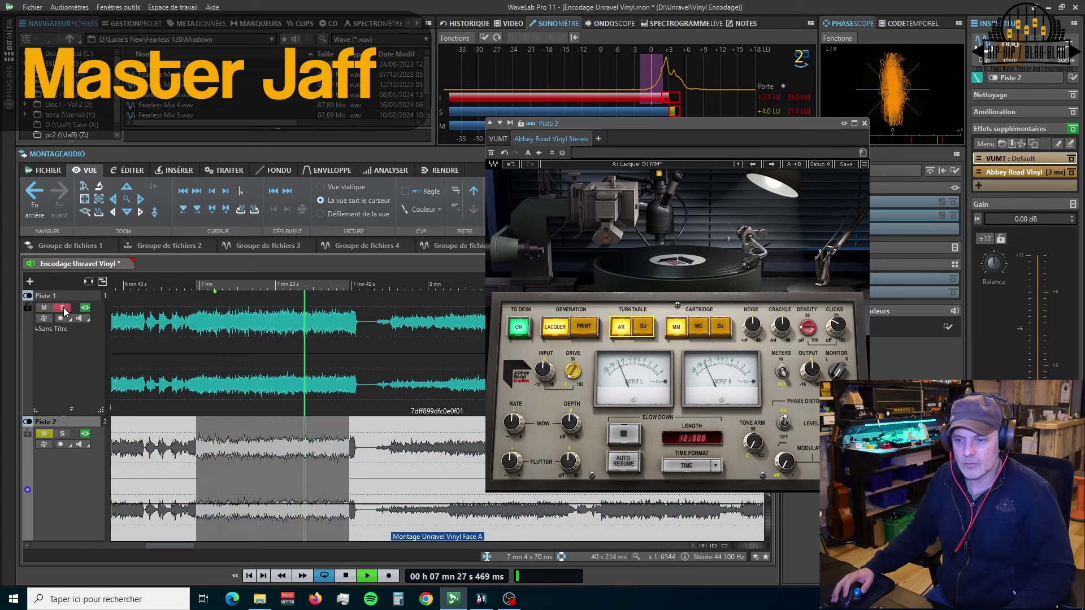
left_click(62, 435)
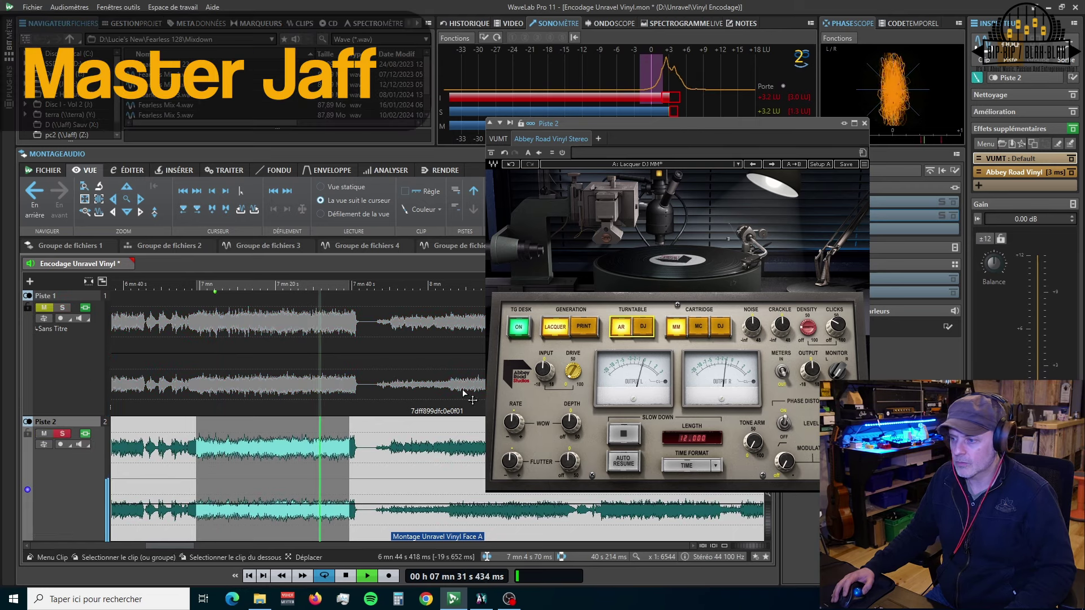
left_click(643, 328)
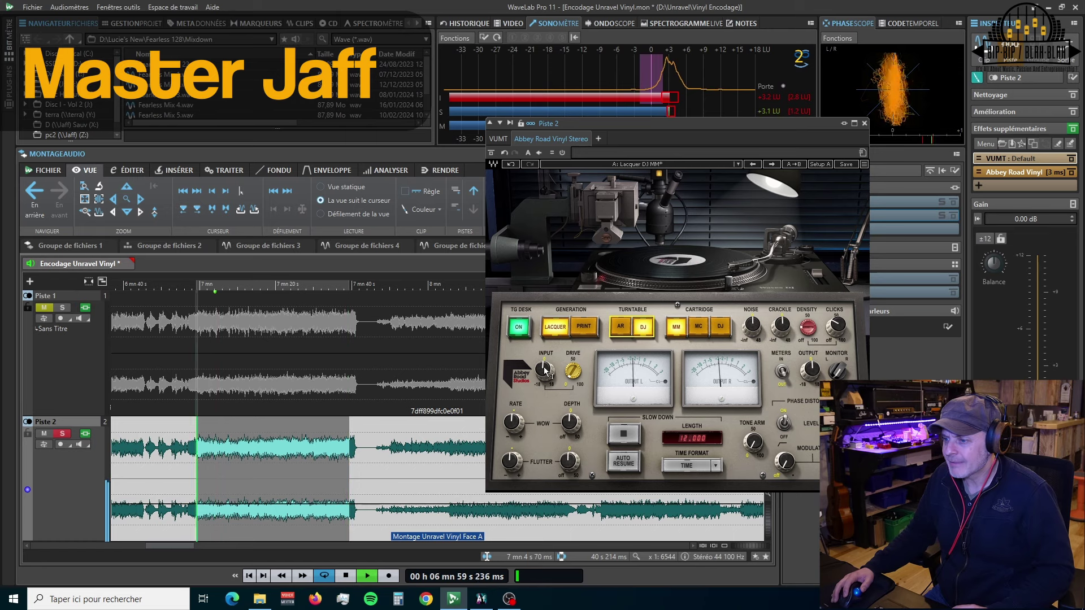
Switch on Drive in Abbey Road Vinyl, compare Piste 1 and Piste 2 in solo, and stop playback.
left_click(573, 370)
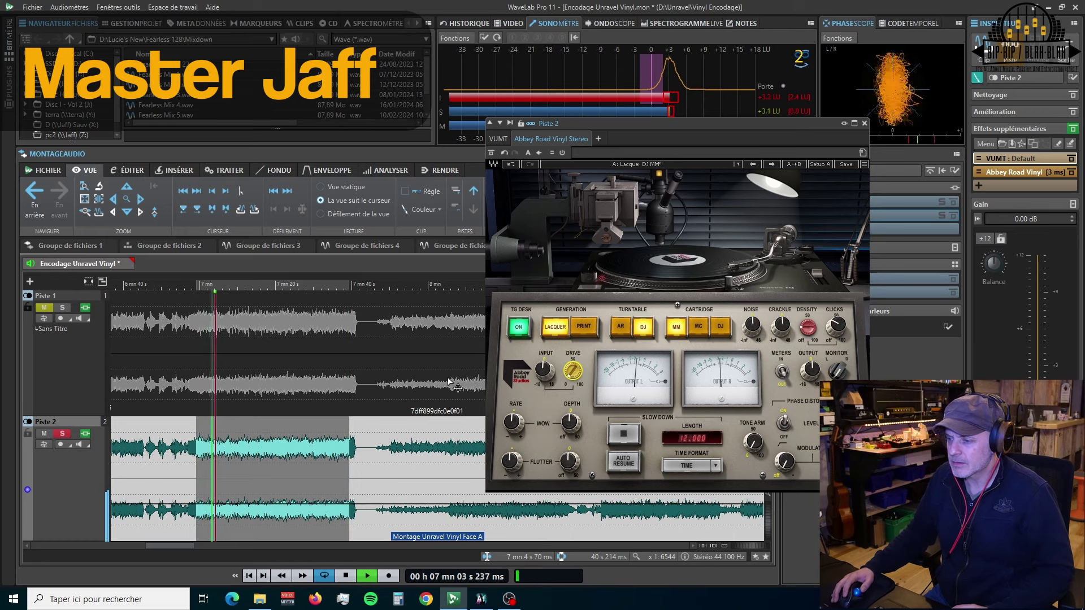
left_click(62, 308)
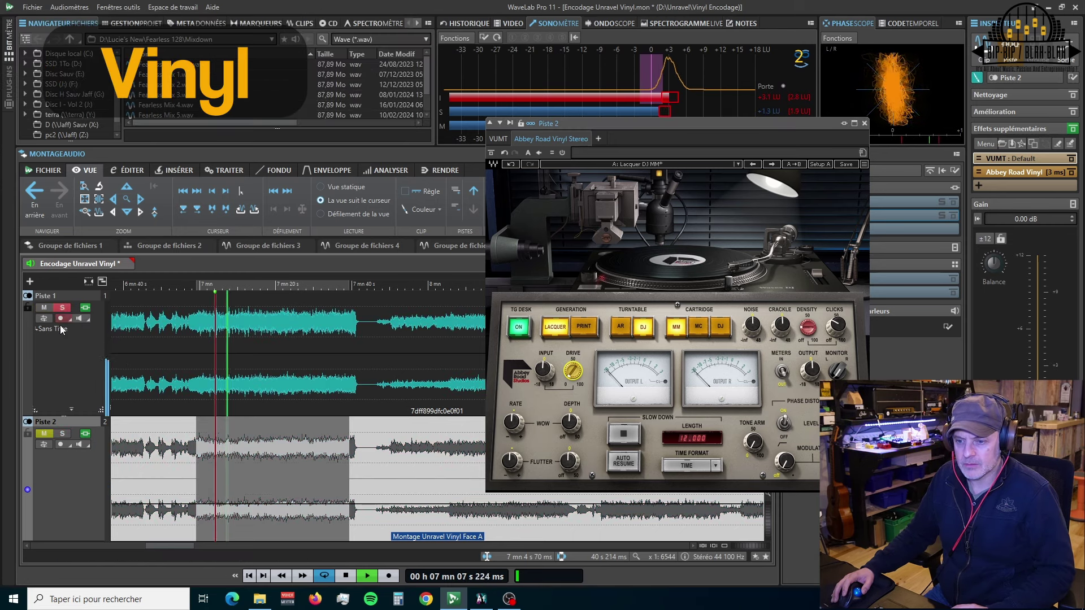
left_click(65, 436)
key("space")
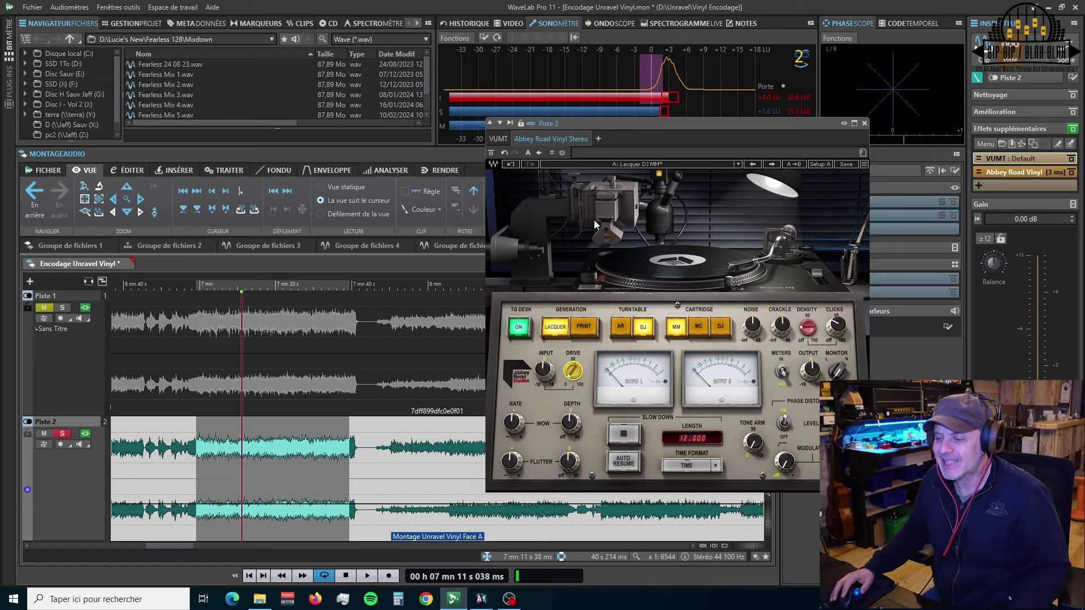
Move the plug-in window out of the way and lower the volume envelope of the Montage Unravel Vinyl Face B clip.
left_click_drag(761, 549, 654, 559)
left_click_drag(717, 123, 928, 56)
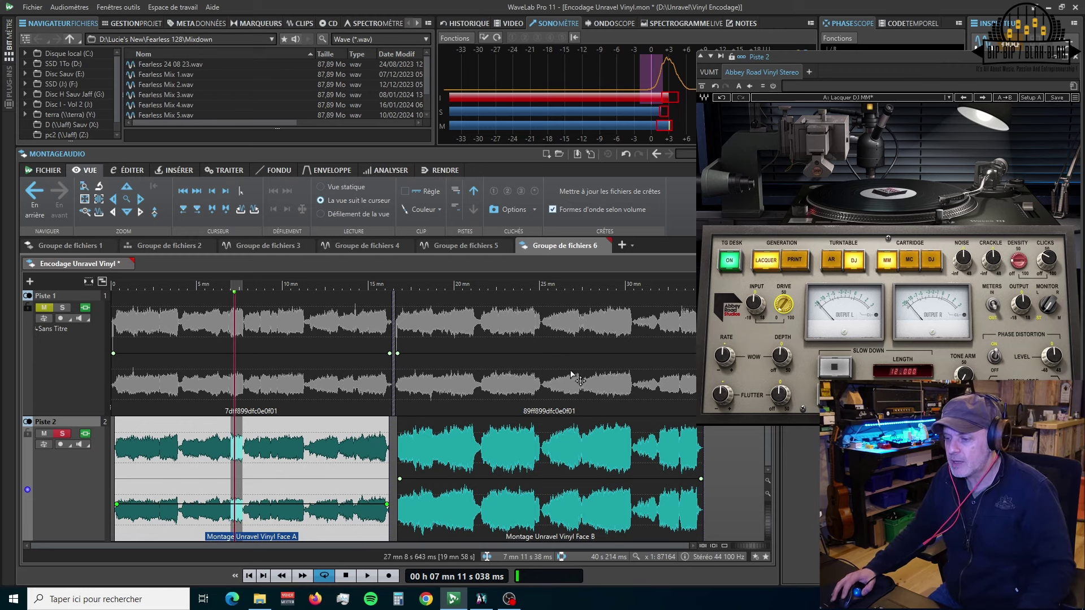
left_click(537, 479)
left_click_drag(538, 479, 549, 512)
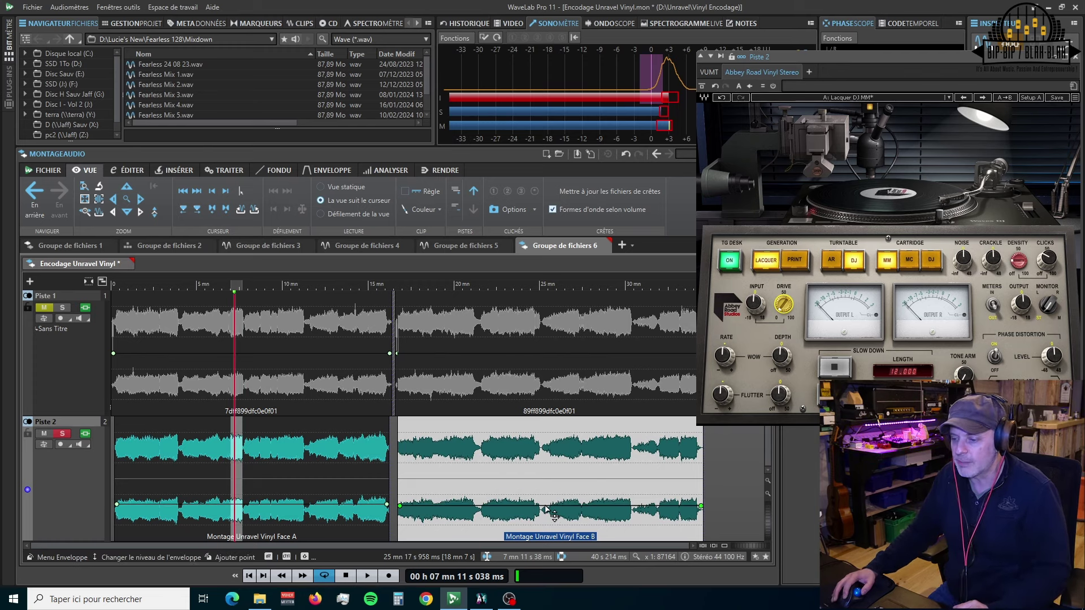
left_click_drag(545, 506, 549, 509)
Play Face B on Piste 2 from about 22 min 4 s and from about 28 min 6 s, then stop.
left_click(490, 285)
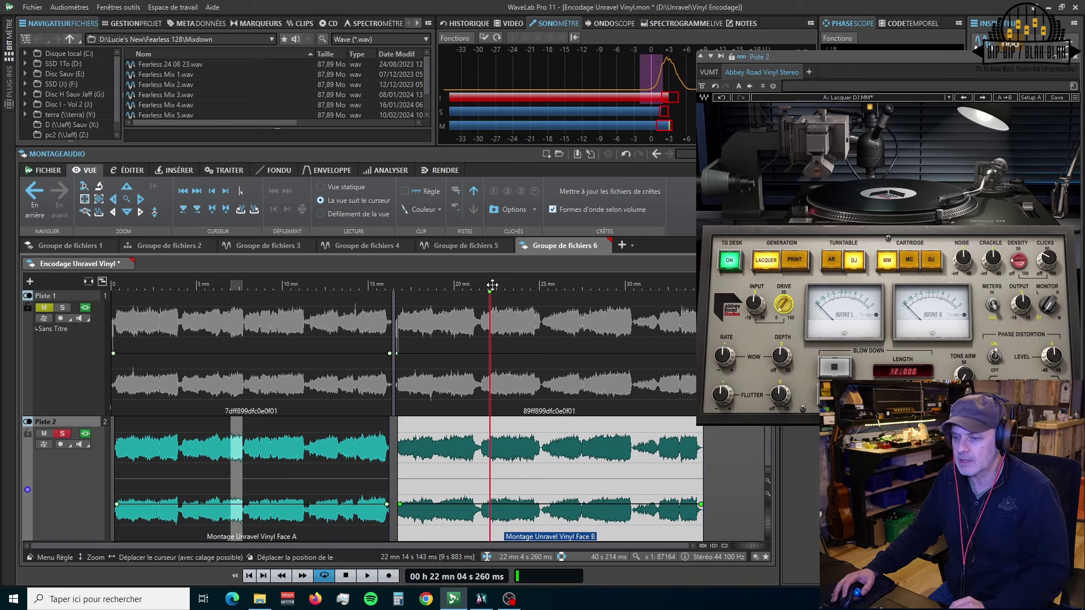
key("space")
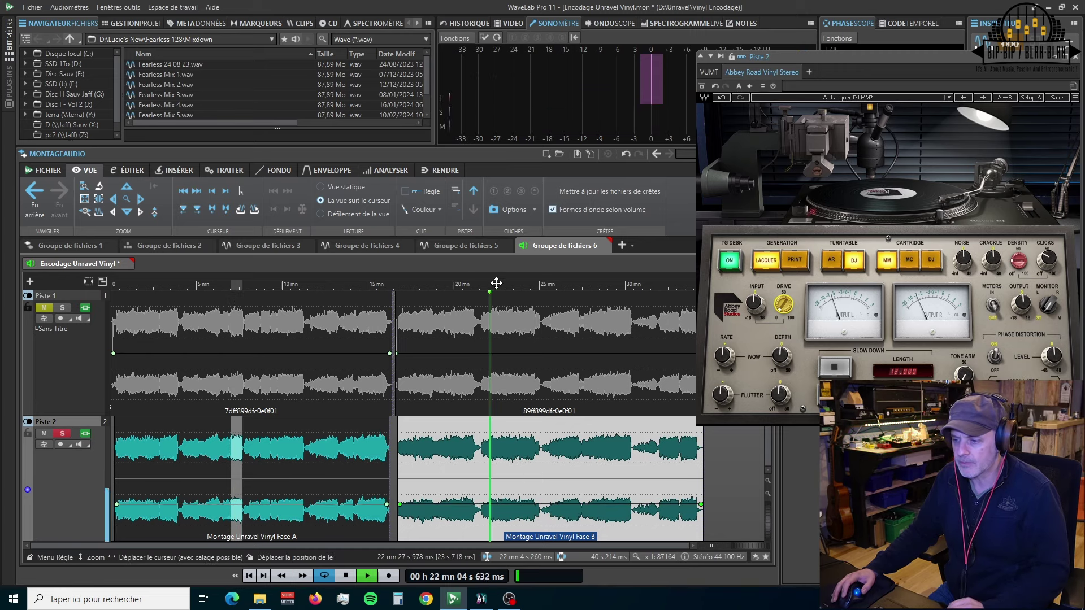
left_click(593, 291)
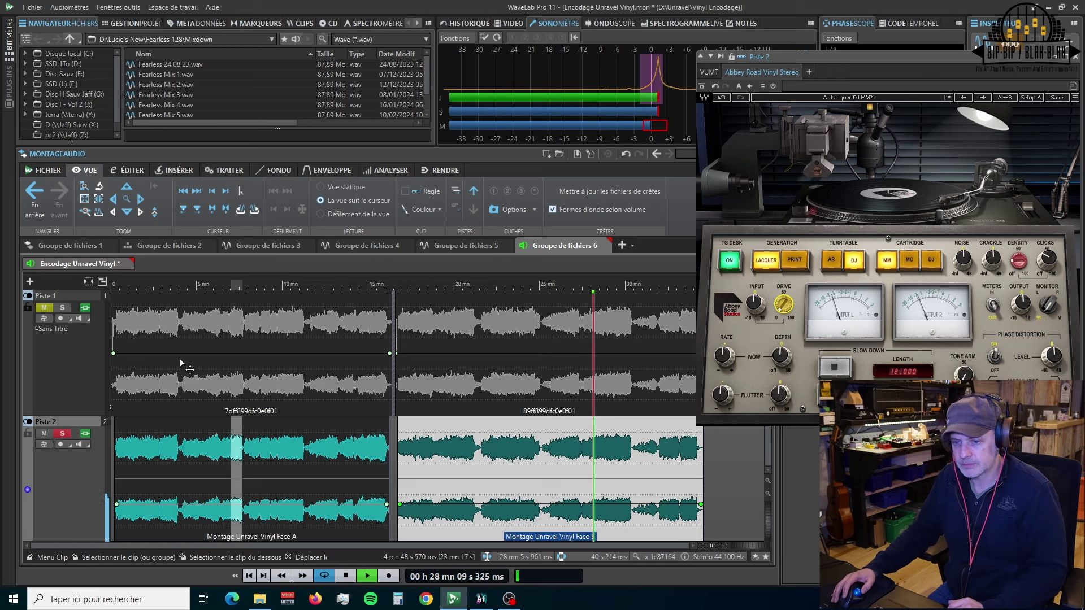
key("space")
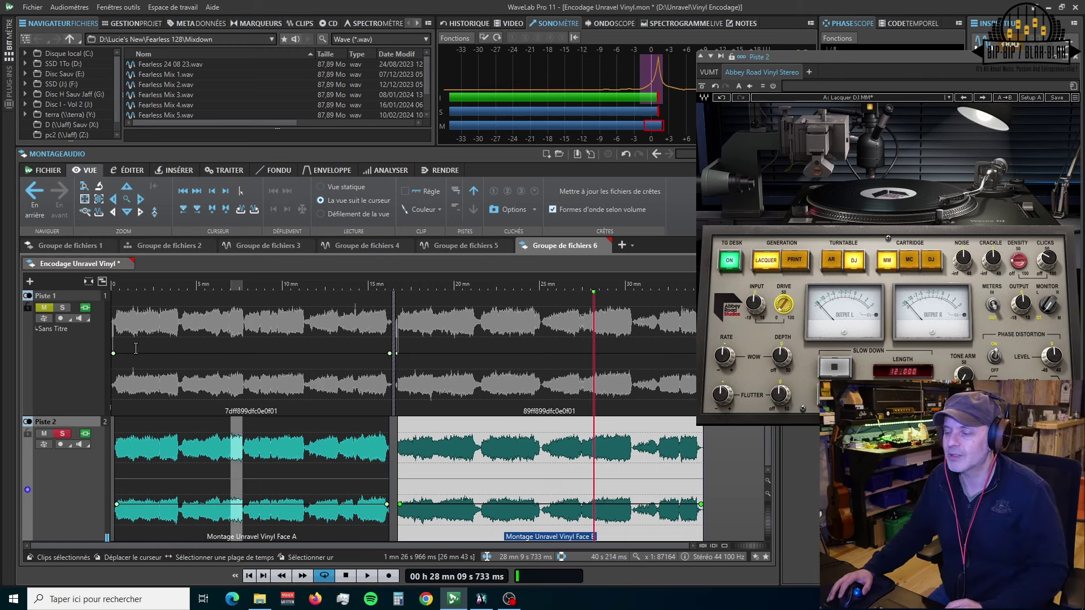
Resume playback on Face B, alternate solo between Piste 1 and Piste 2, and stop with Piste 1 in solo.
key("space")
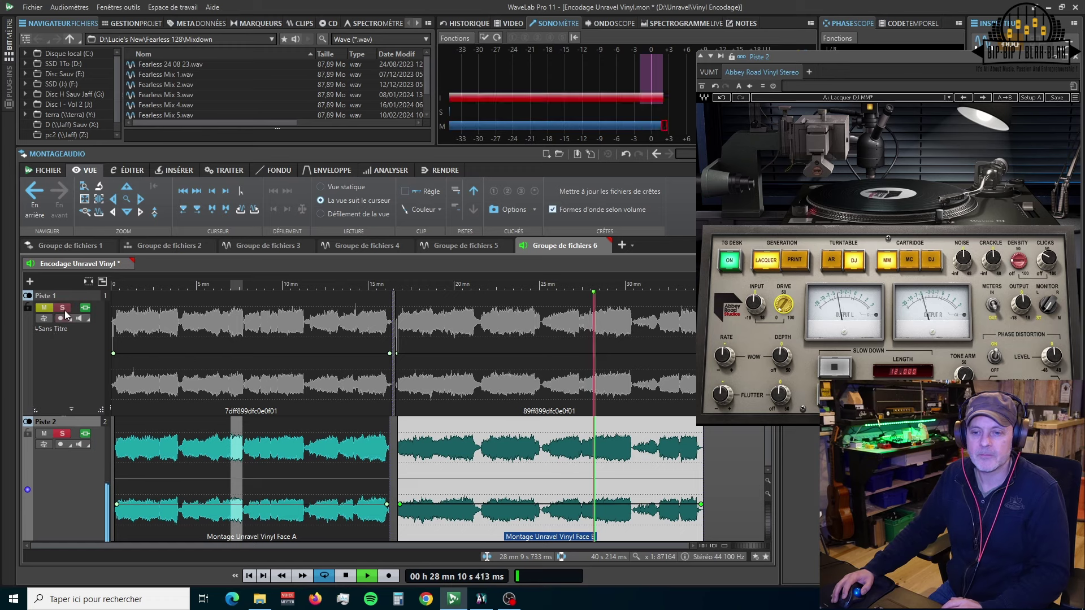
left_click(63, 310)
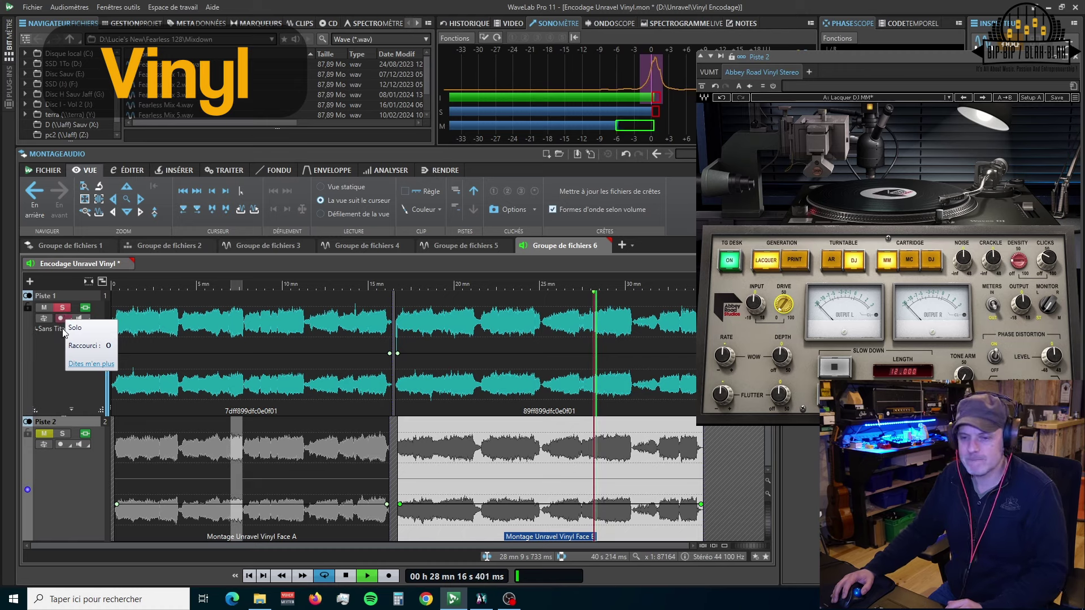
left_click(63, 433)
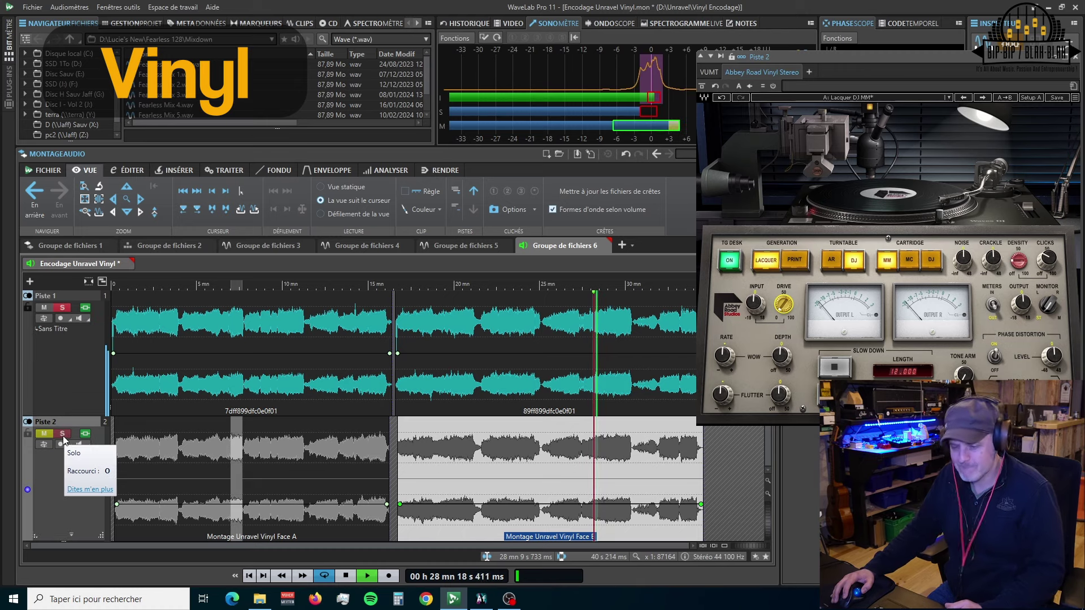
left_click(63, 434)
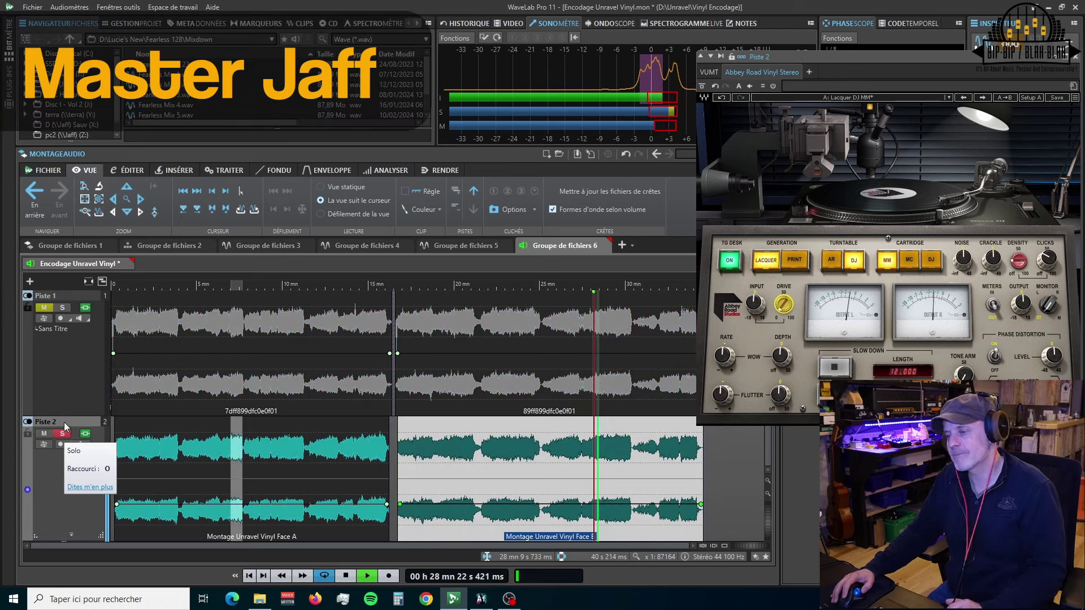
left_click(64, 311)
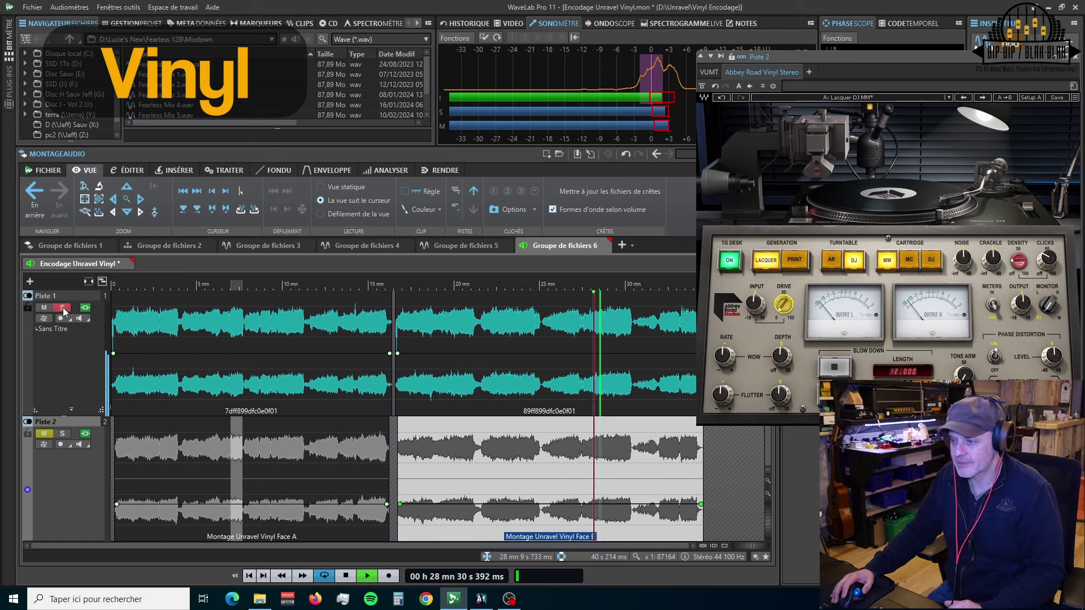
key("space")
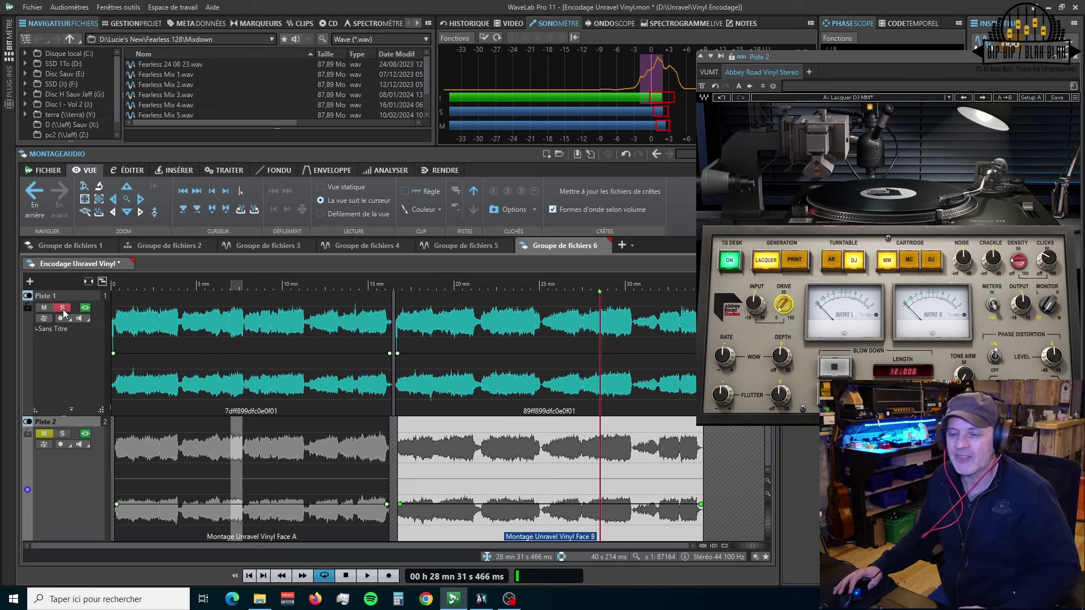
Resume playback on Piste 1, switch solo to Piste 2 with Abbey Road Vinyl bypassed, and stop.
key("space")
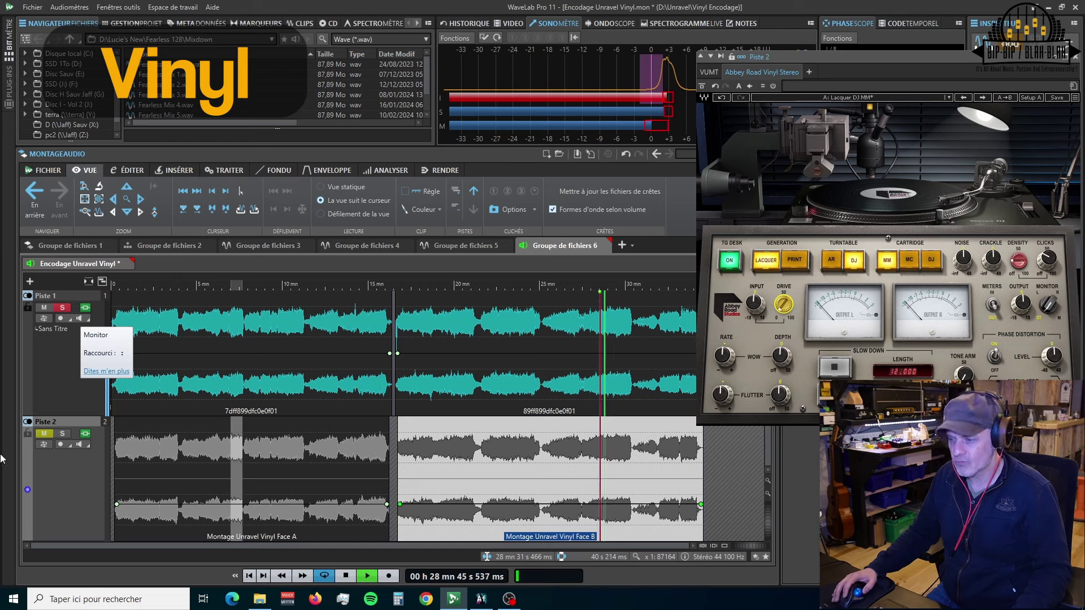
left_click(63, 434)
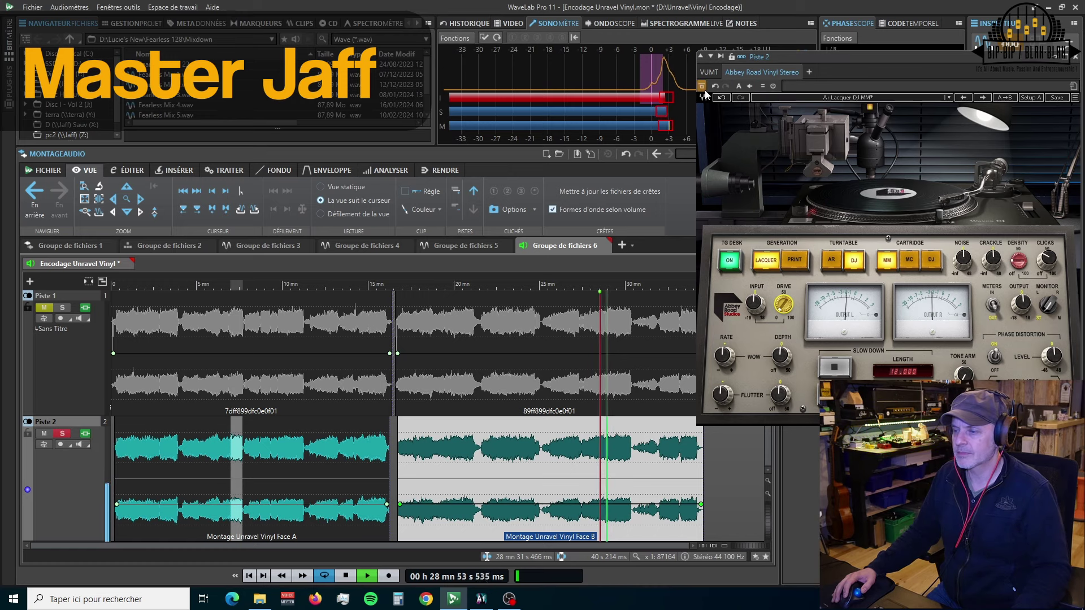
key("space")
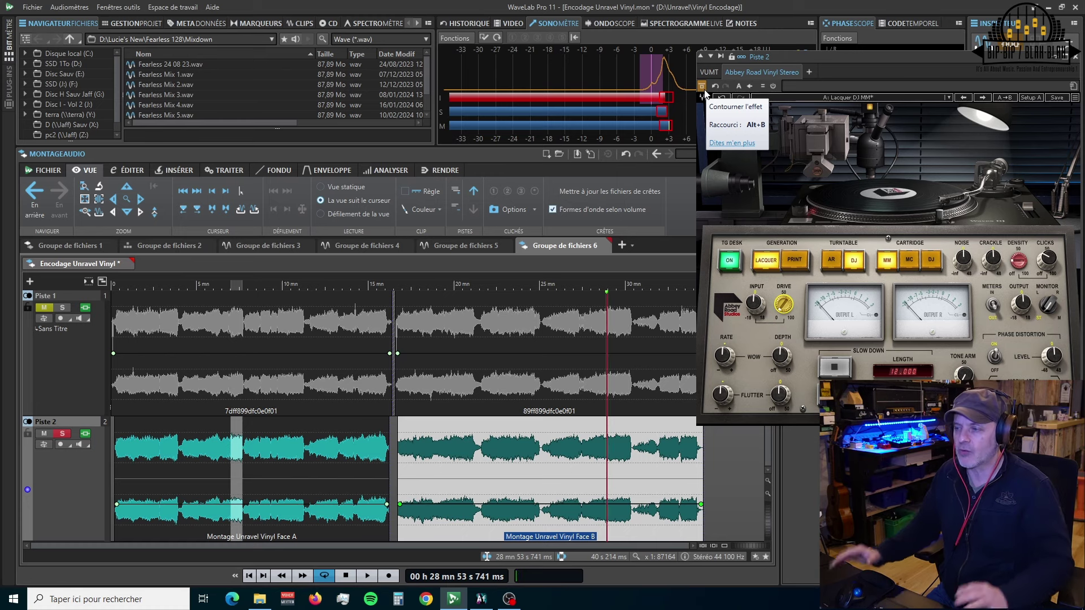
Play Piste 2 again with Abbey Road Vinyl bypassed, pausing once, and re-enable the effect during playback.
key("space")
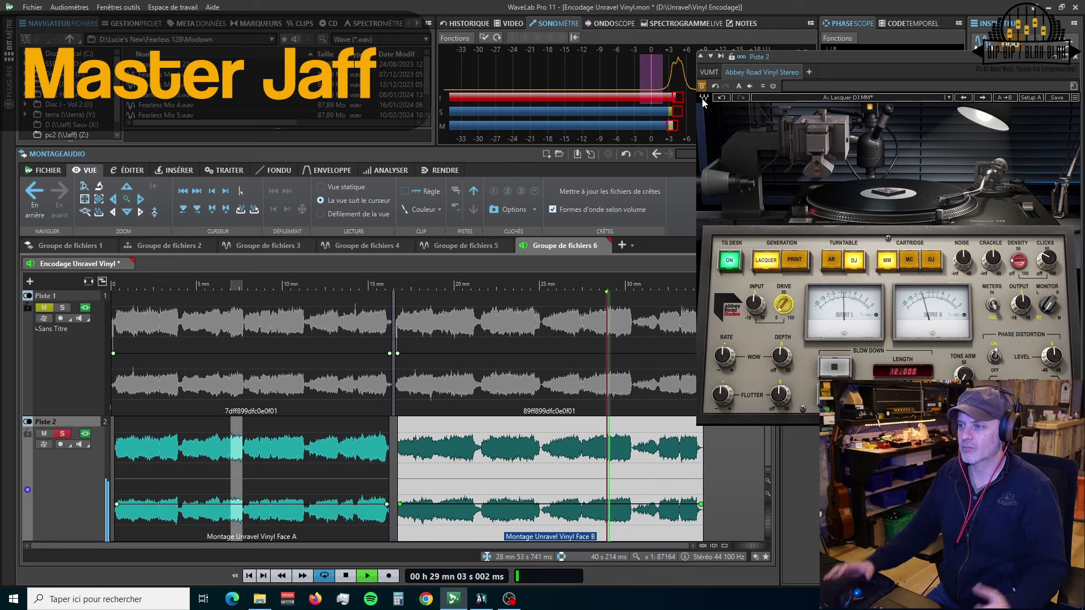
key("space")
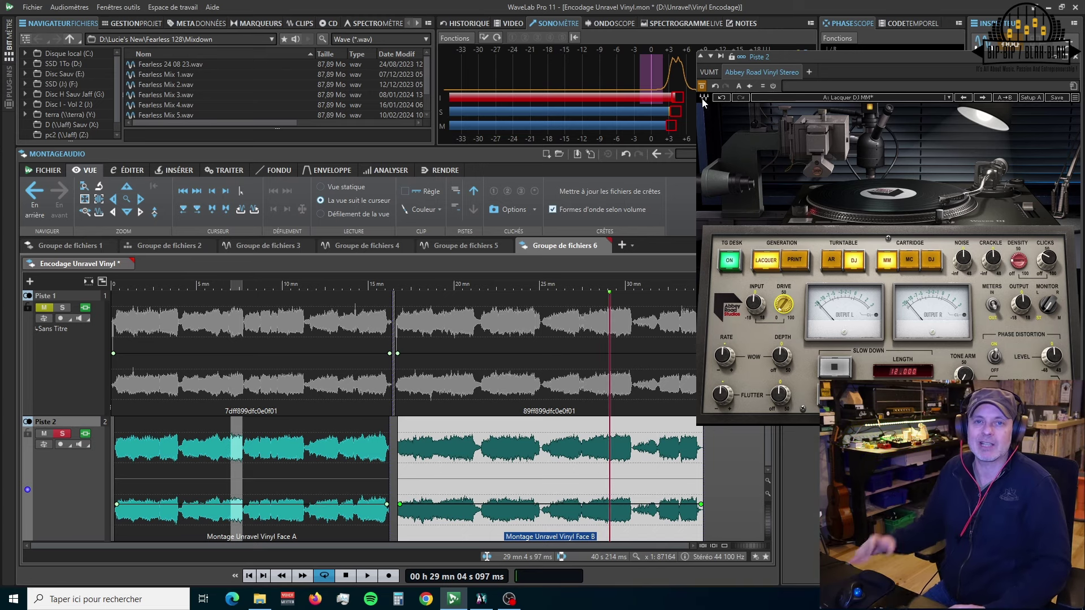
key("space")
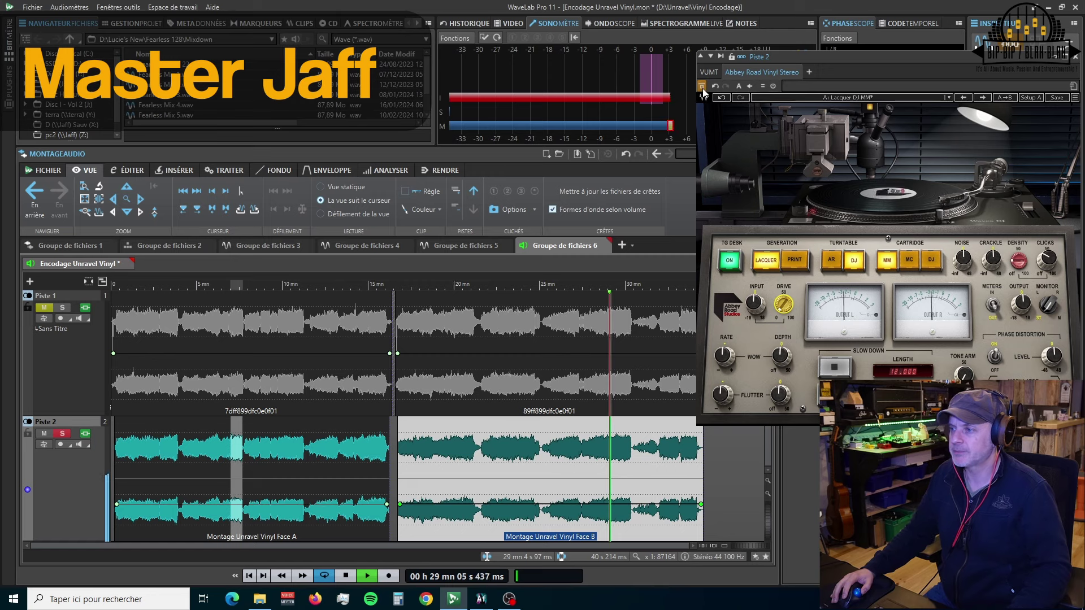
left_click(702, 87)
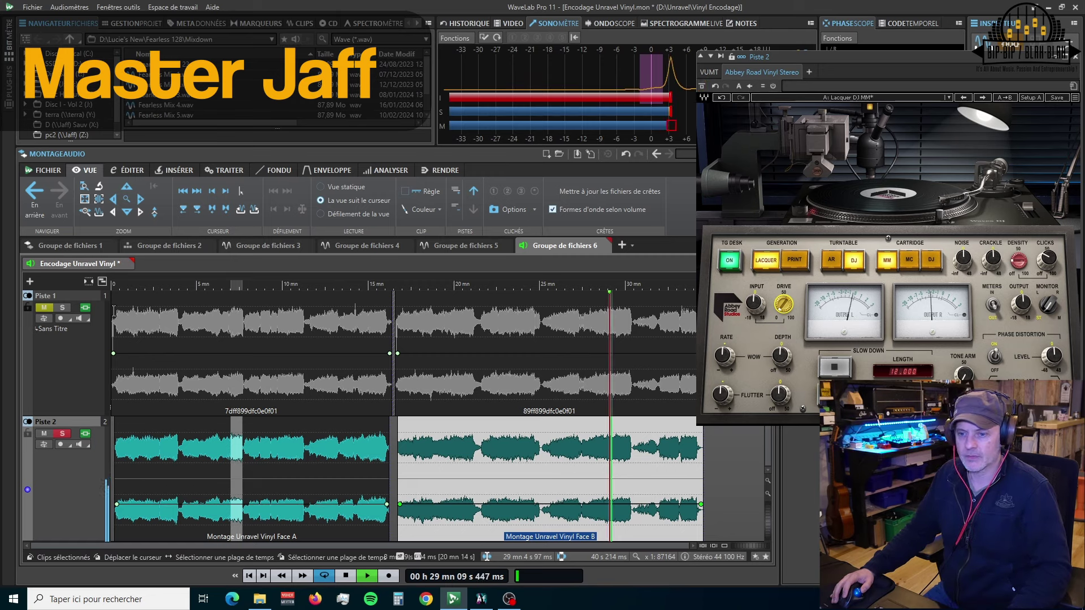
Alternate solo twice between Piste 1 and Piste 2 on Face B with Abbey Road Vinyl active, ending on Piste 2.
left_click(64, 308)
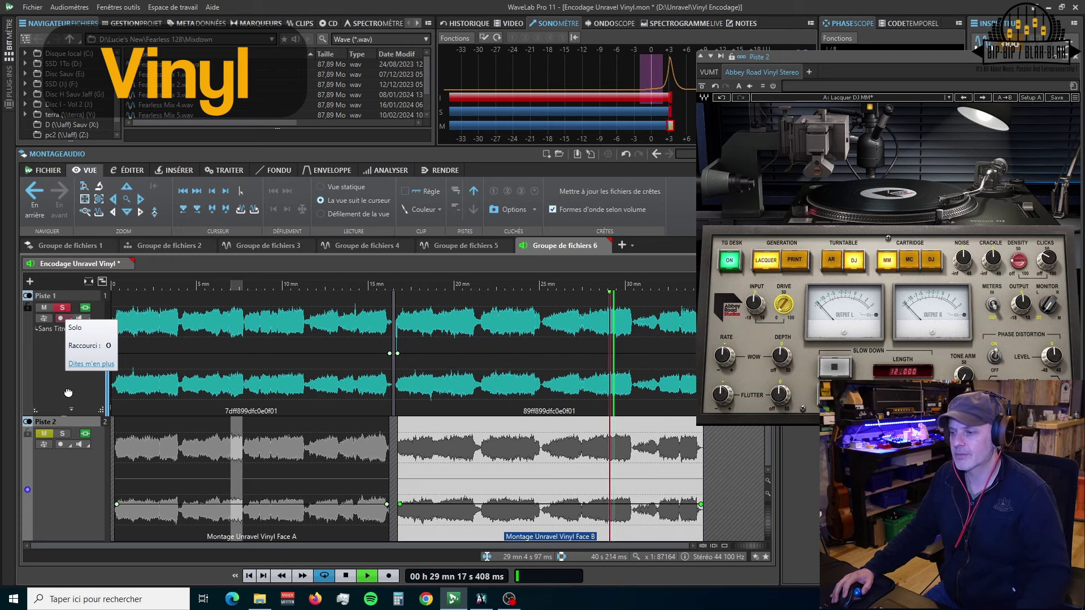
left_click(65, 435)
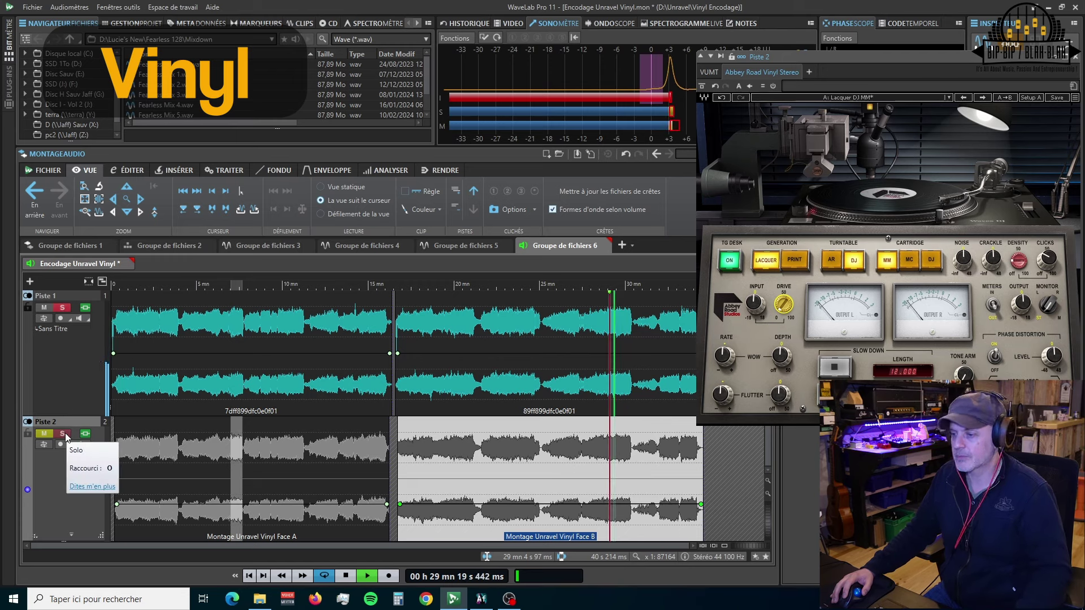
left_click(65, 435)
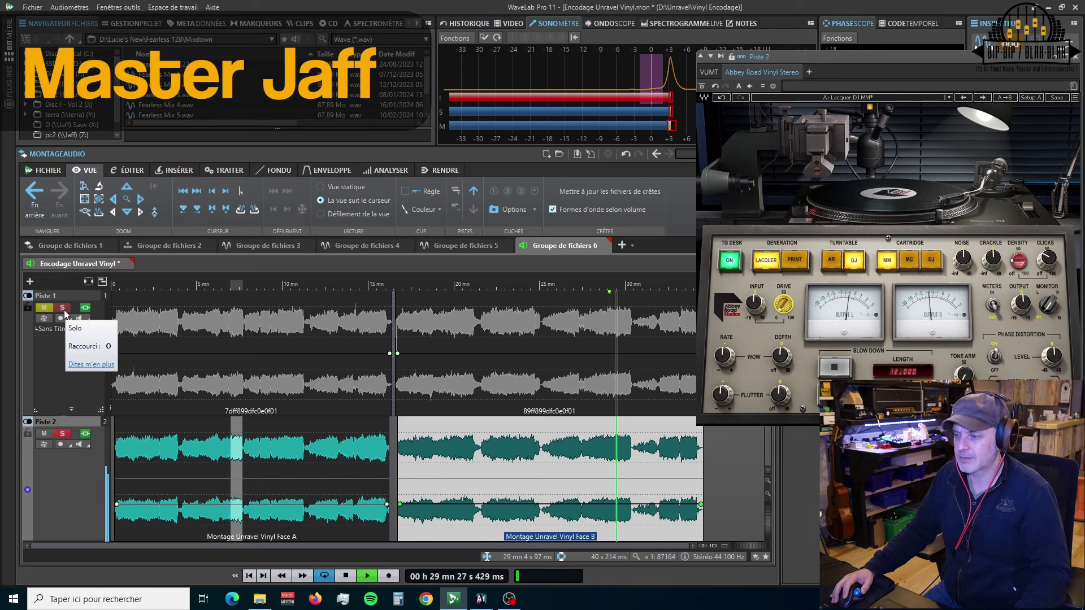
left_click(65, 311)
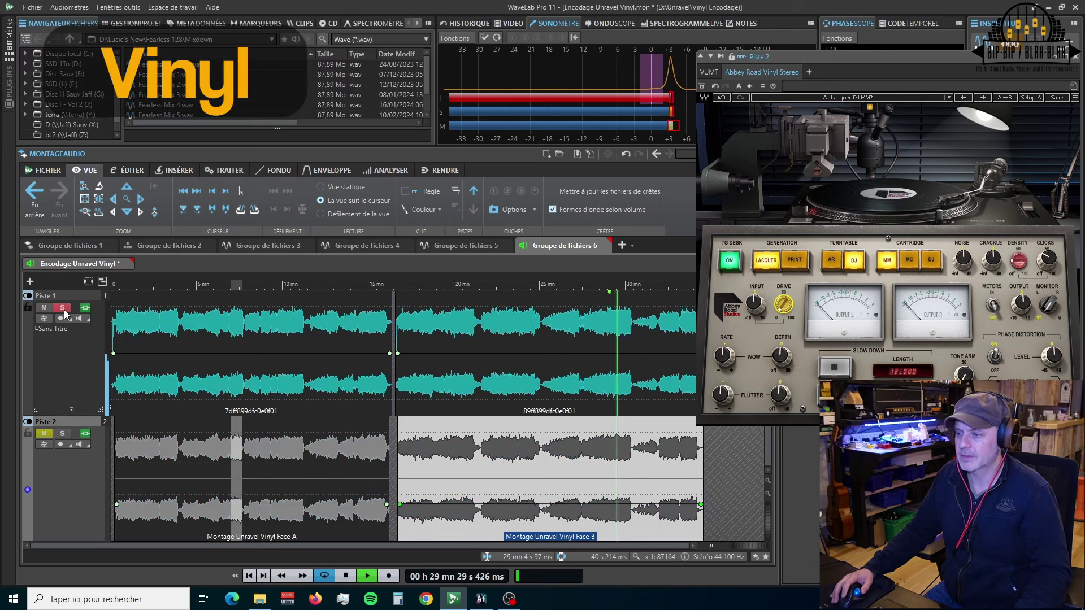
left_click(61, 434)
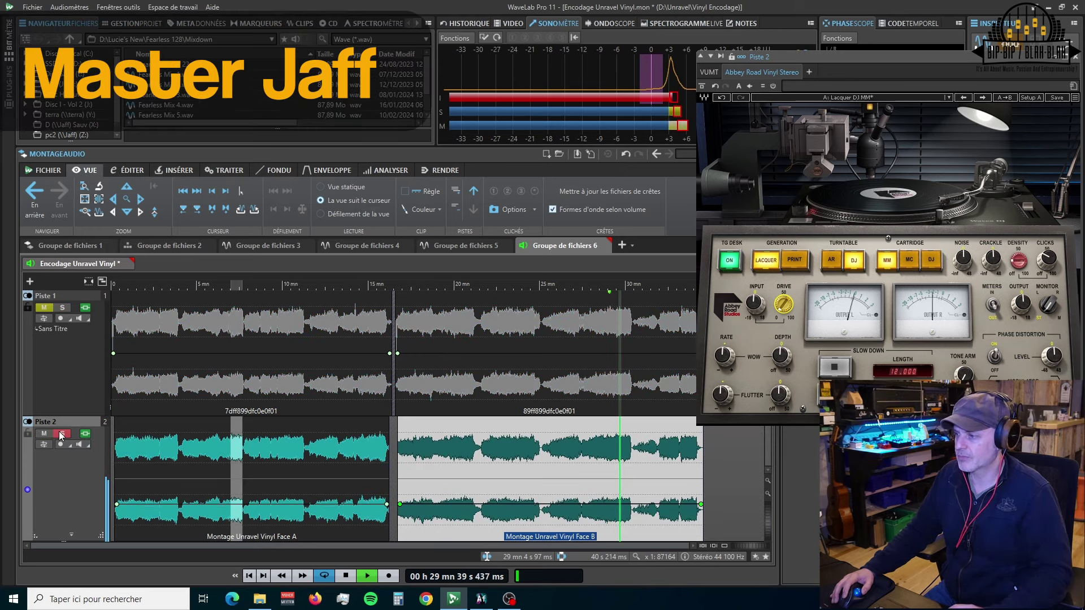
Restart playback near 28 mn 53 s on Face B, switch solo from Piste 2 to Piste 1 and back, and stop.
key("space")
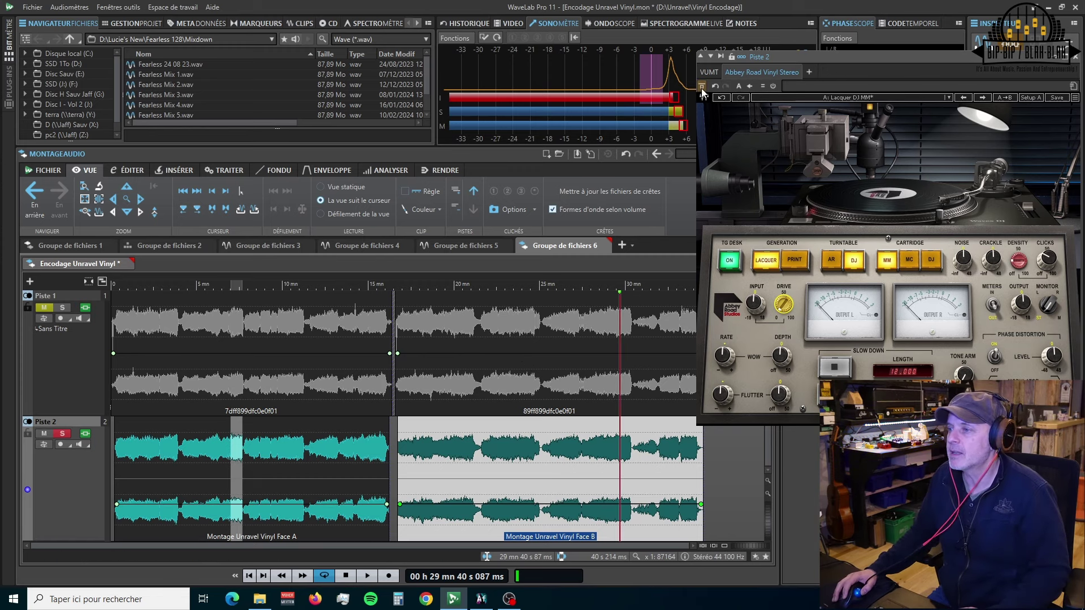
left_click(606, 285)
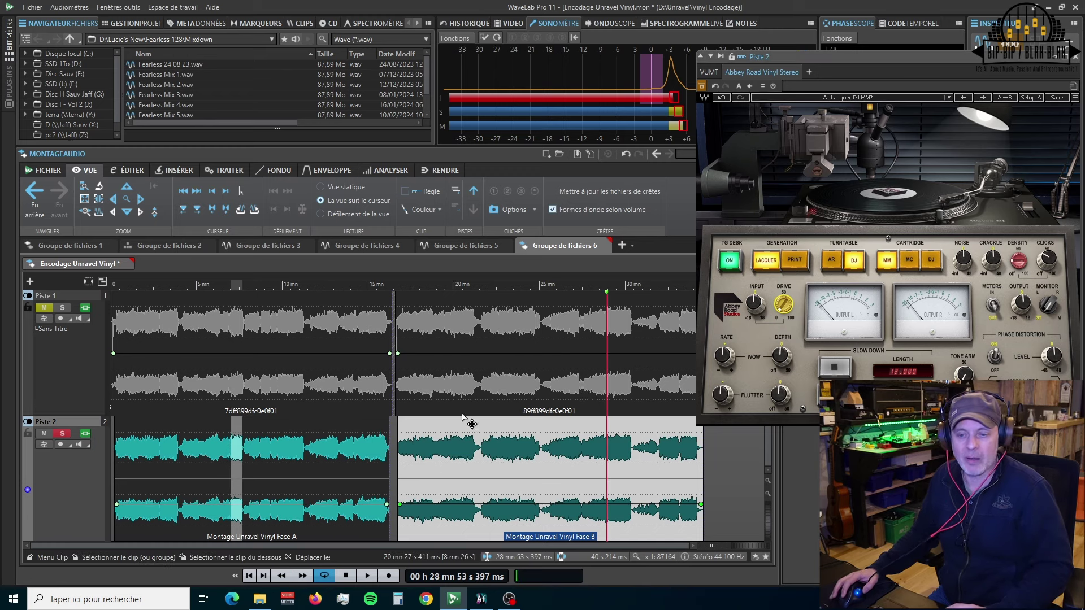
key("space")
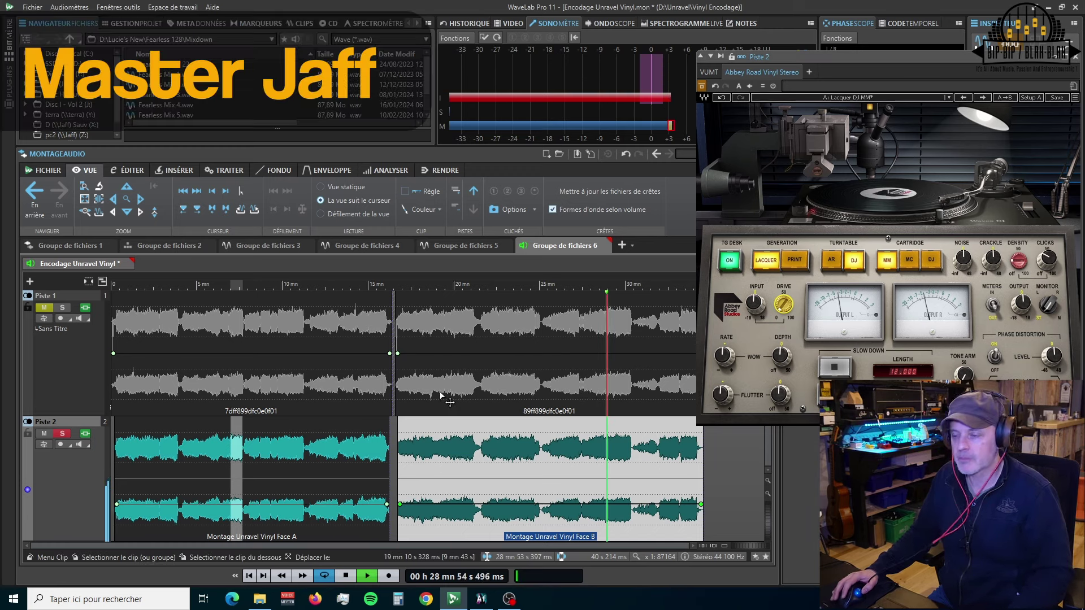
left_click(62, 311)
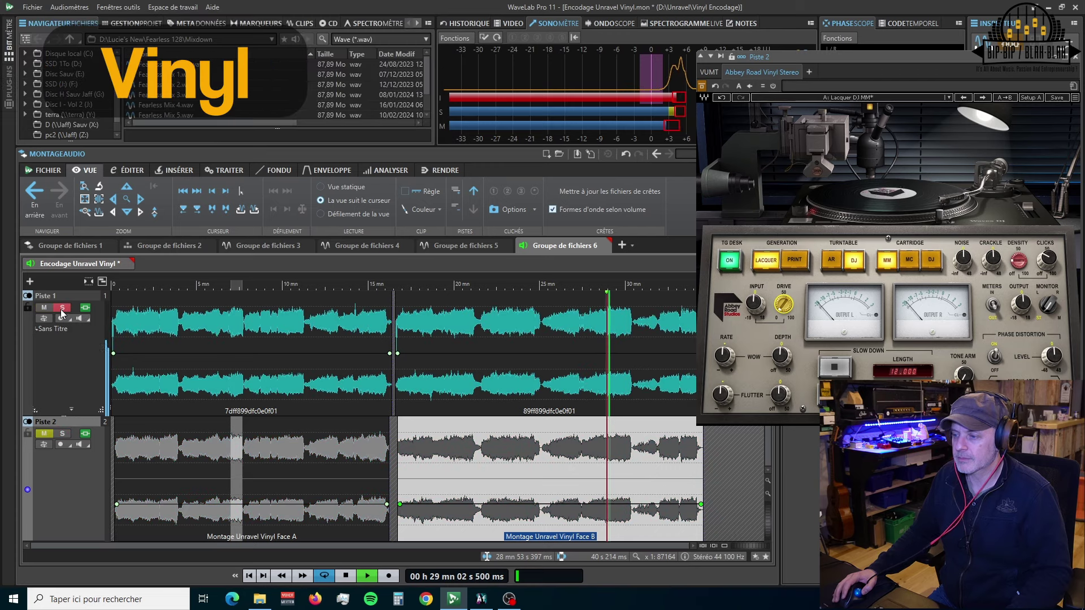
left_click(62, 434)
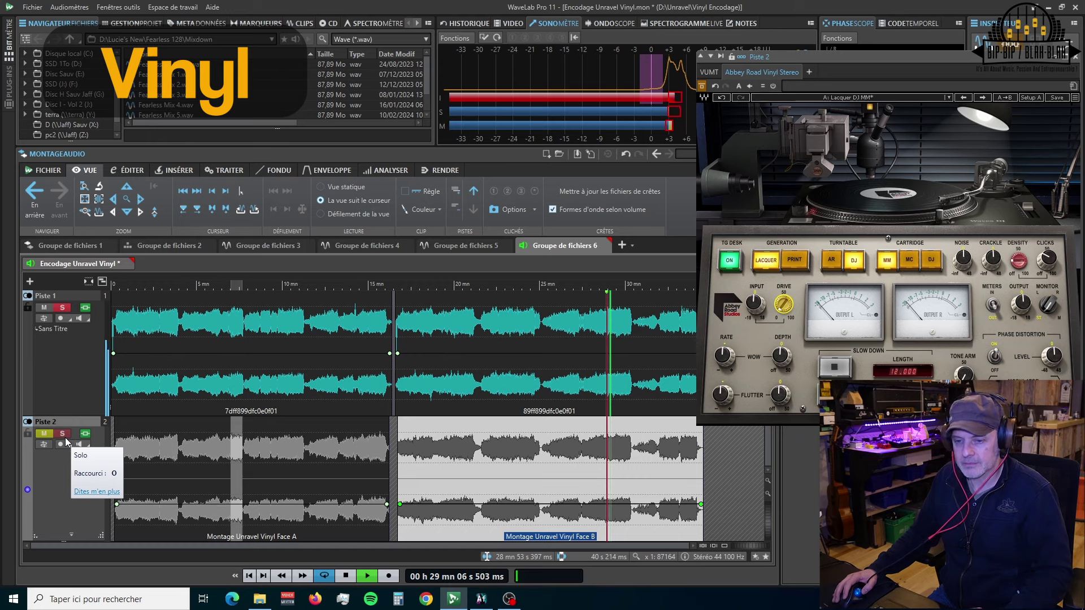
left_click(65, 436)
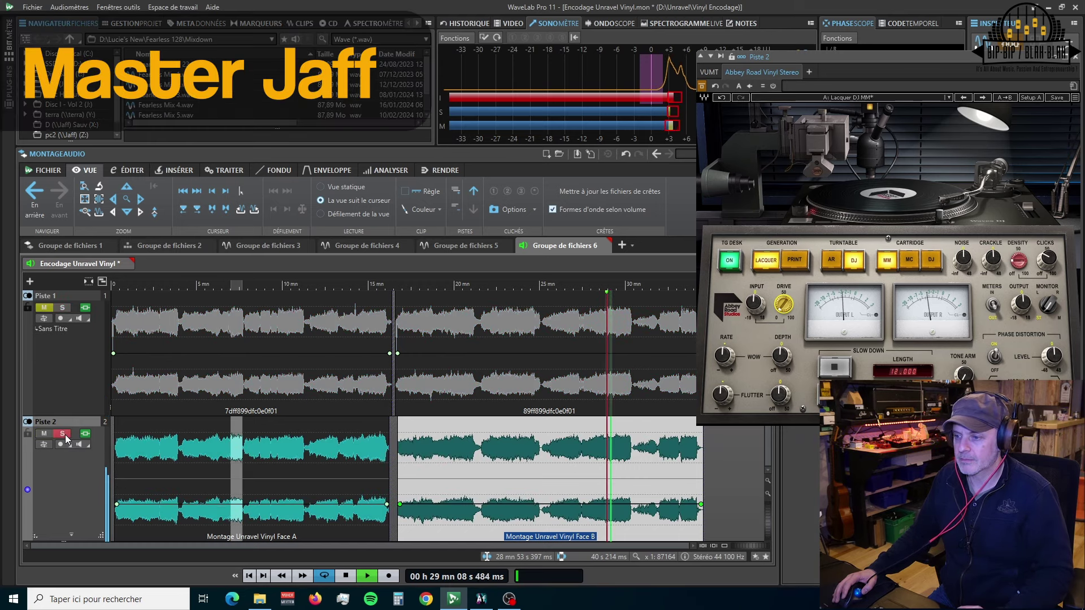
key("space")
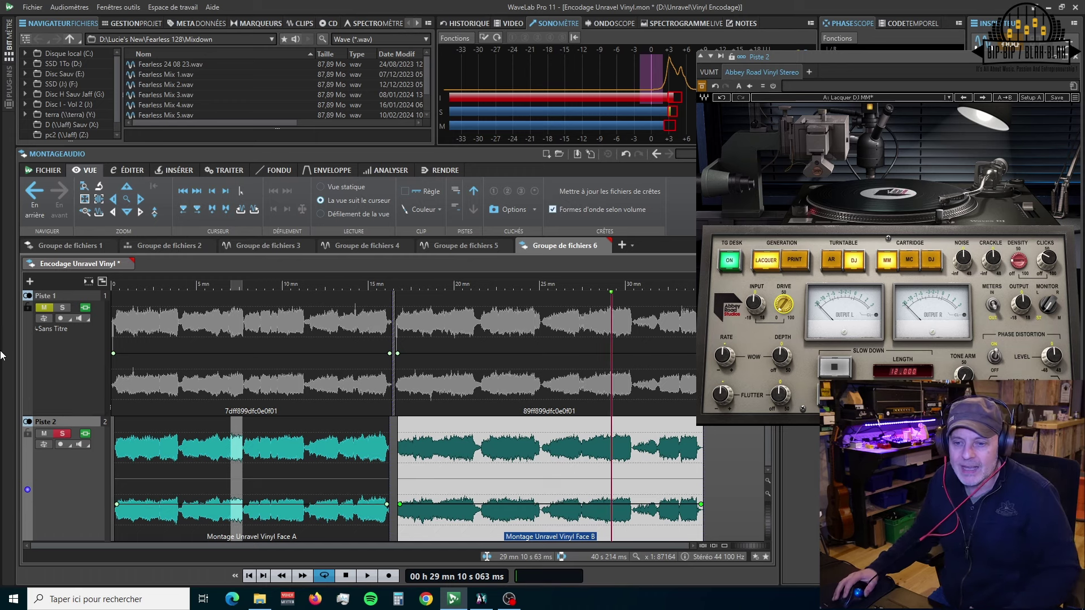
Show the VUMT meter of Piste 1 over the montage, resume playback, and solo Piste 1 to check its RMS level.
left_click(85, 307)
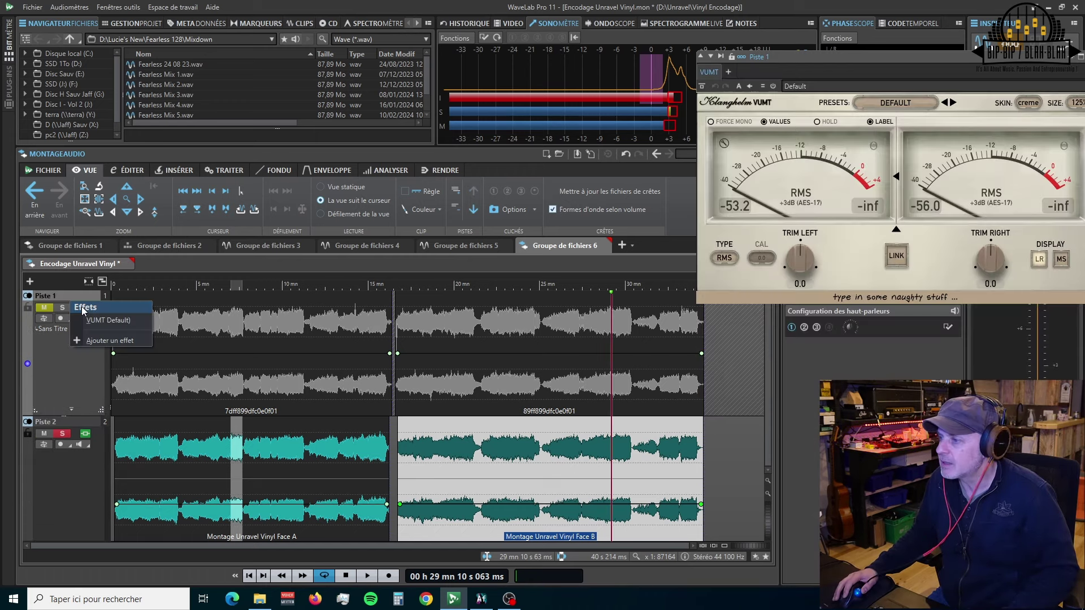
left_click_drag(1005, 67, 842, 72)
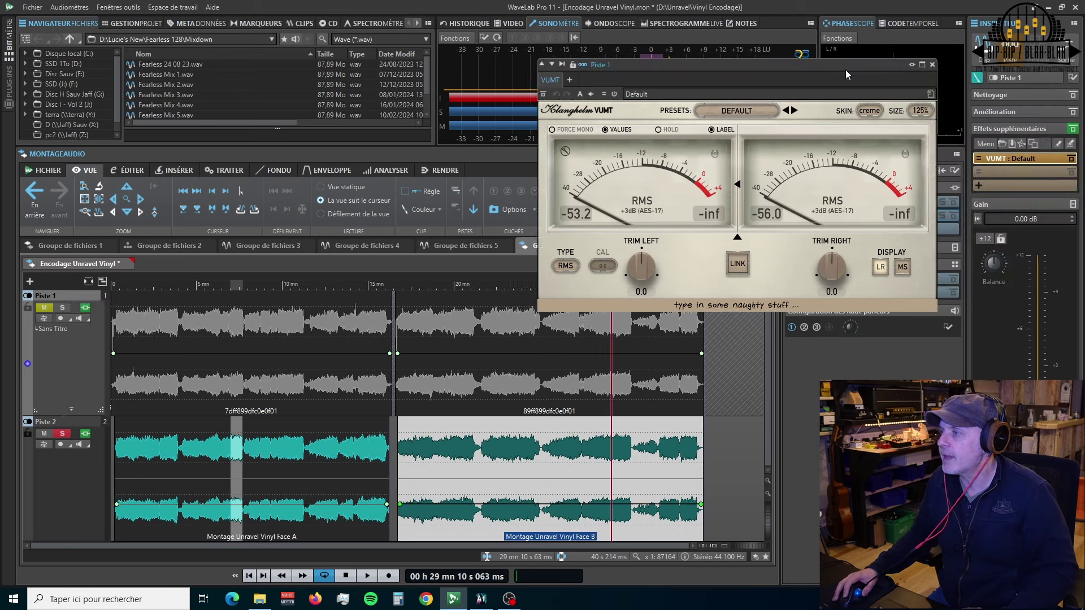
key("space")
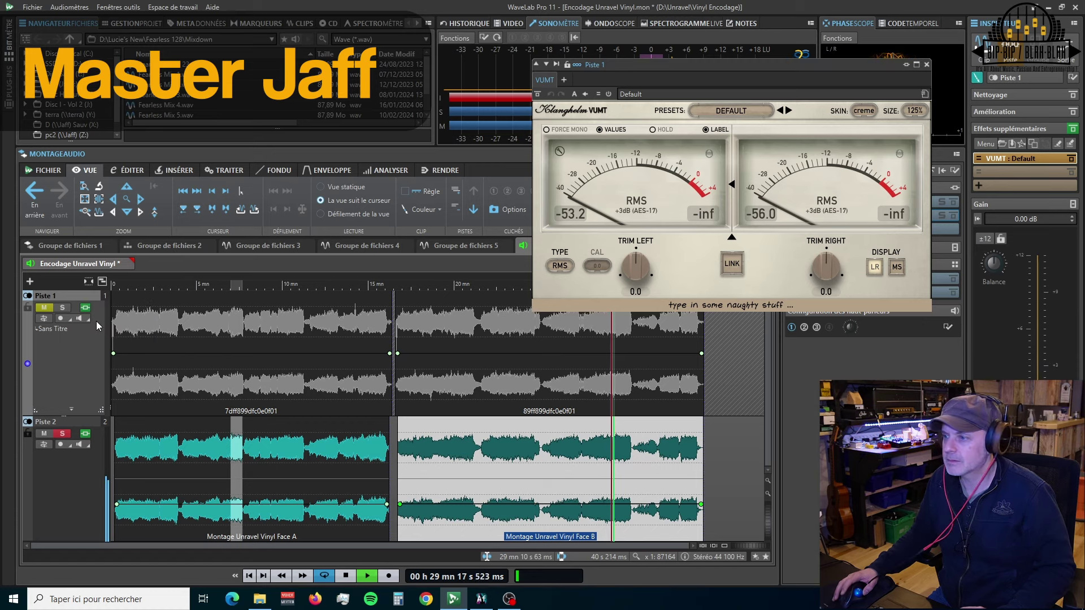
left_click_drag(740, 64, 619, 118)
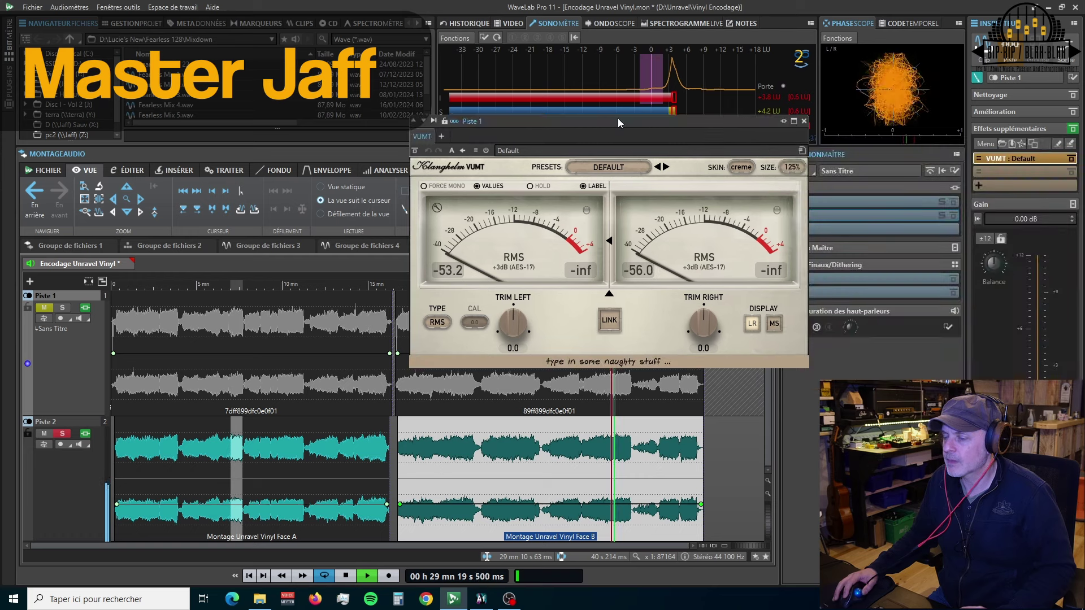
left_click(60, 309)
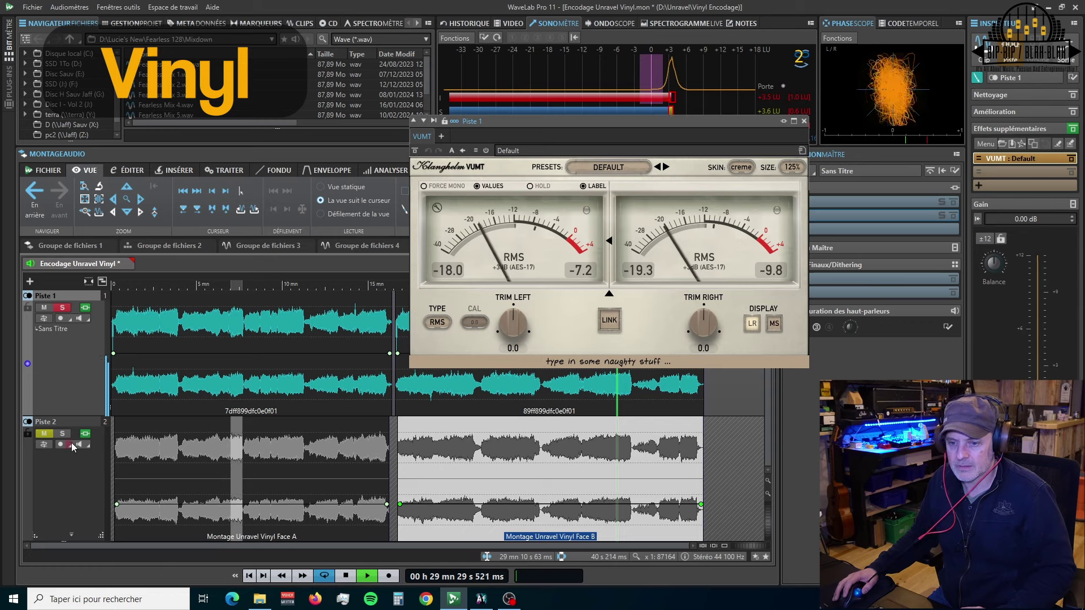
Show Piste 2's effects clear of the track controls, solo Piste 2, check its VUMT level, and return to Abbey Road Vinyl Stereo.
left_click(43, 444)
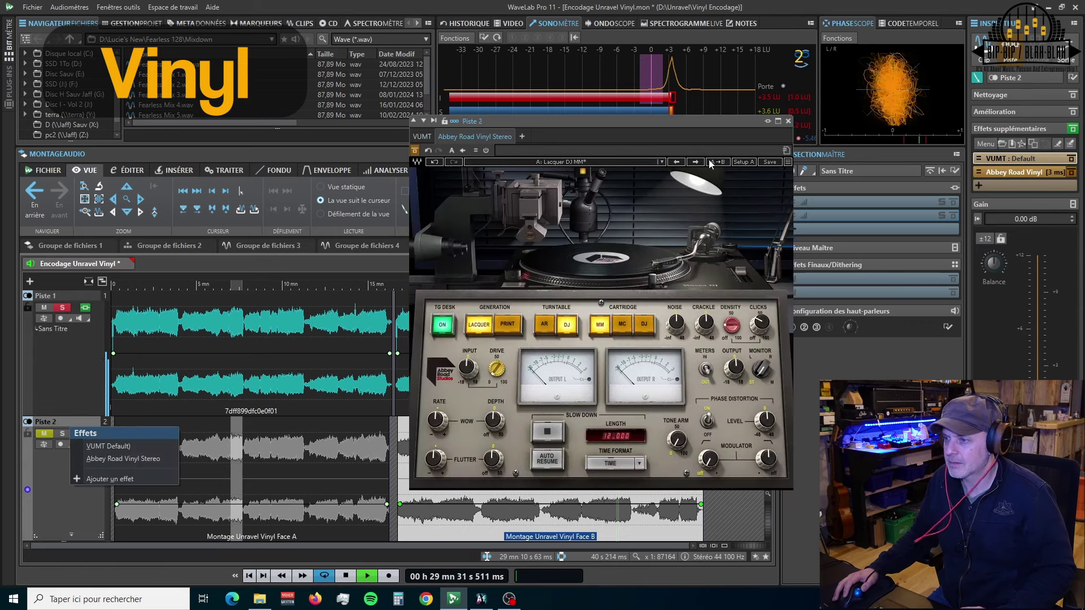
left_click_drag(678, 125, 904, 110)
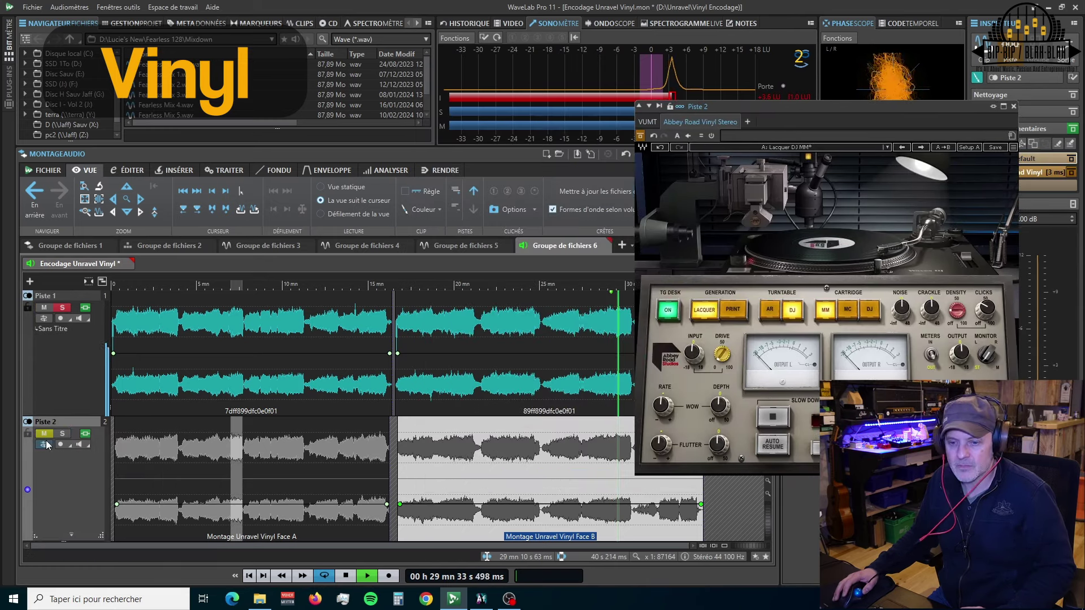
left_click(701, 136)
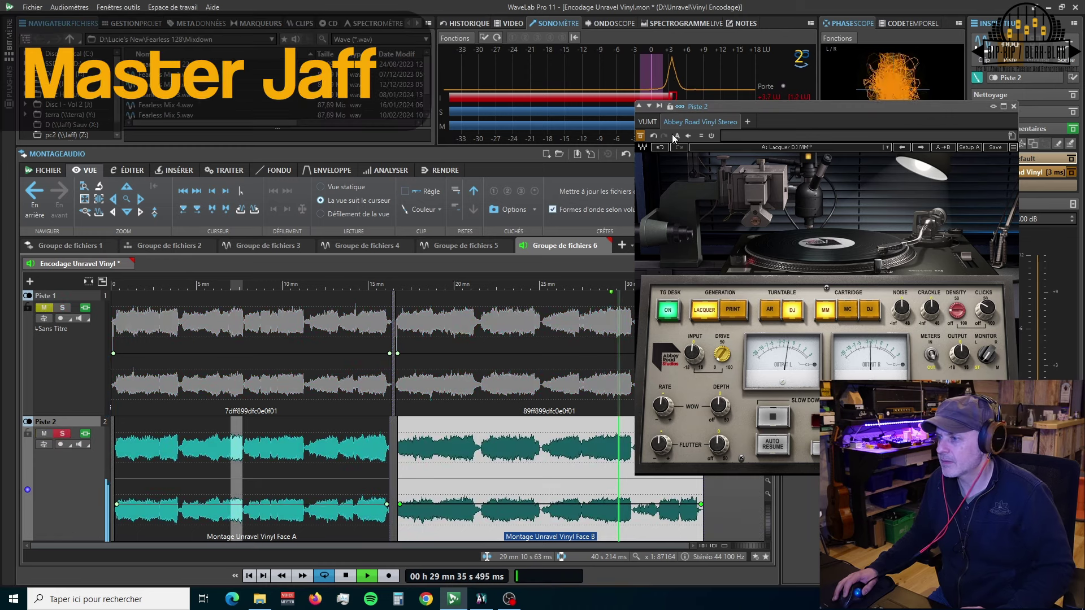
left_click(644, 122)
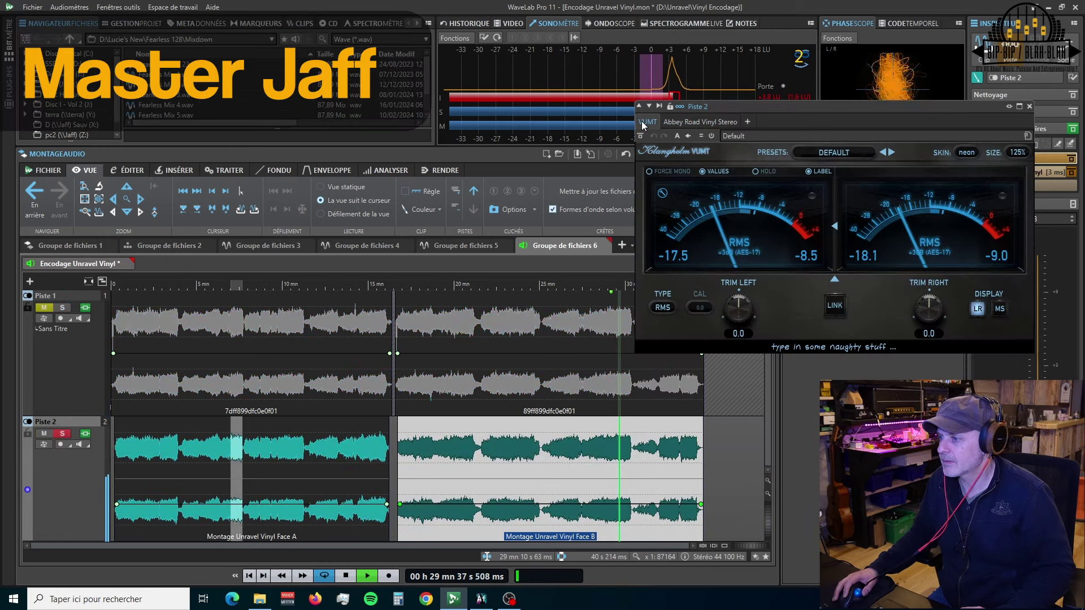
left_click(683, 123)
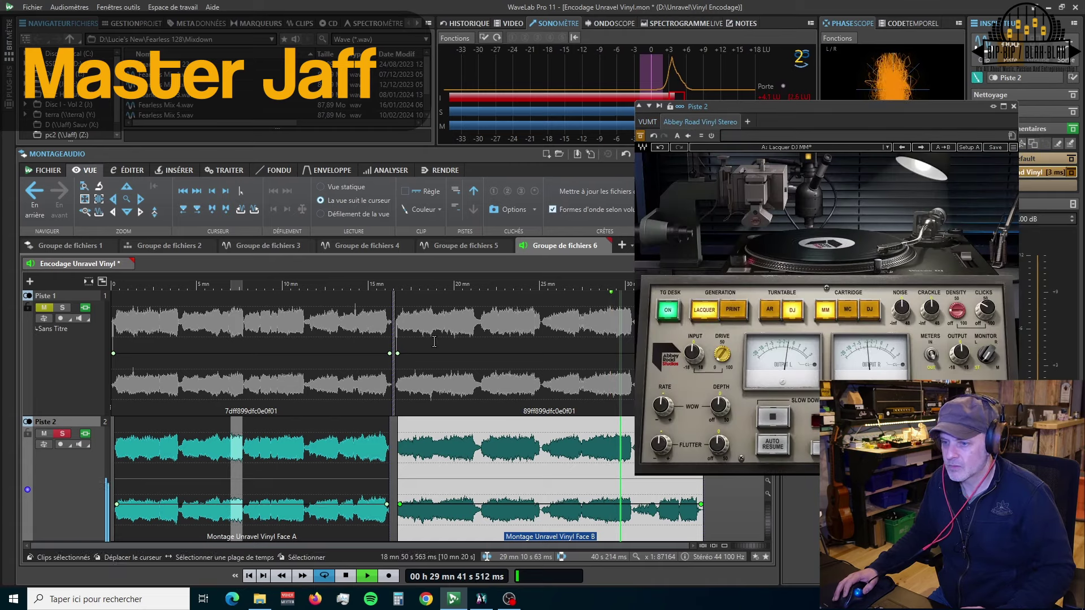
Bring up Piste 1's VUMT meter again, solo Piste 1 to check its level, and stop playback.
left_click(84, 307)
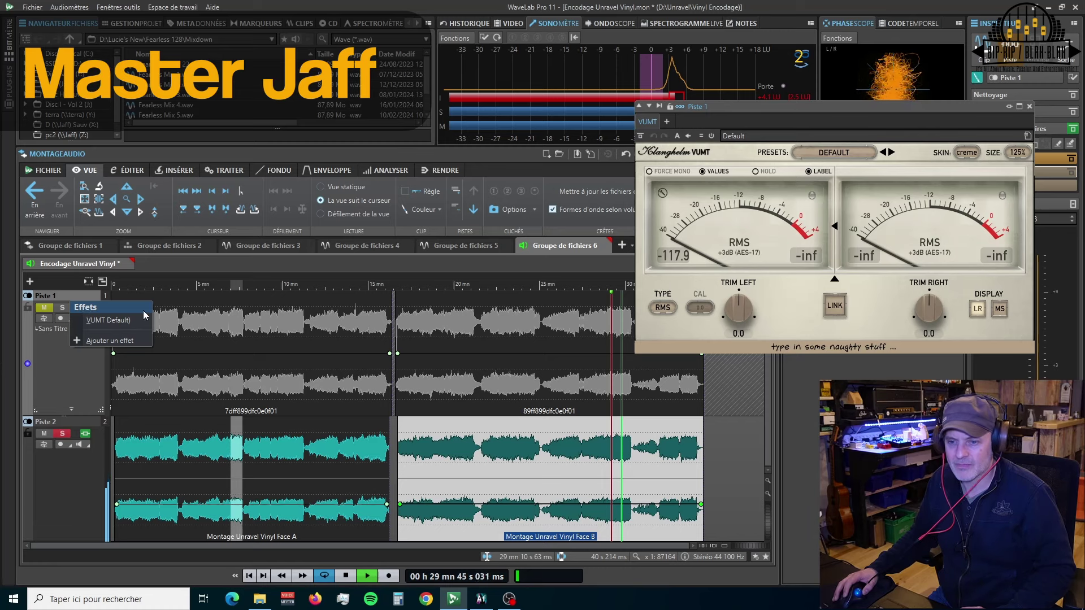
left_click(62, 308)
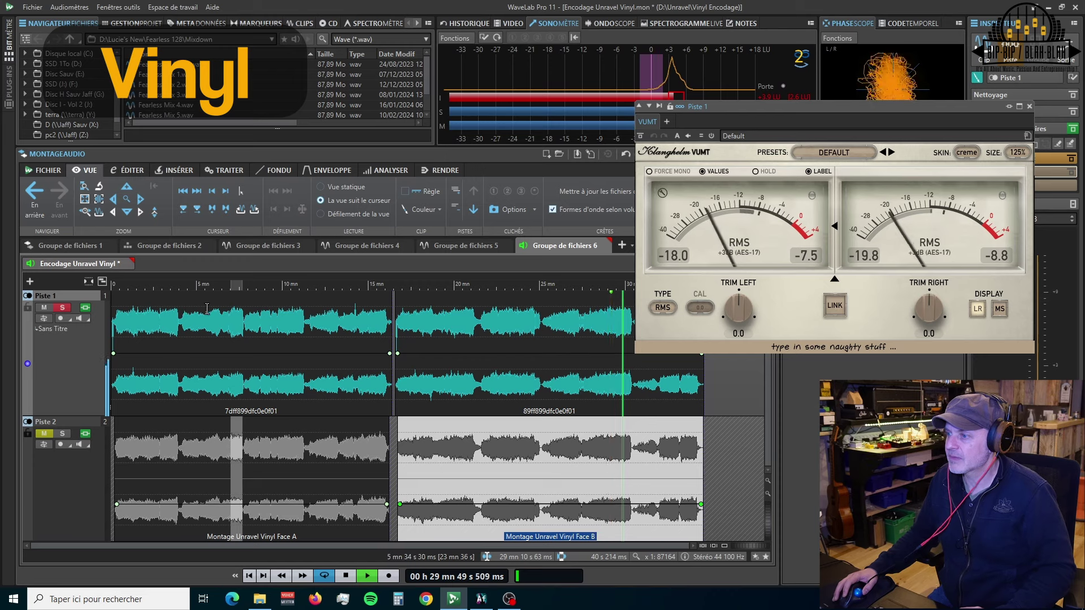
key("space")
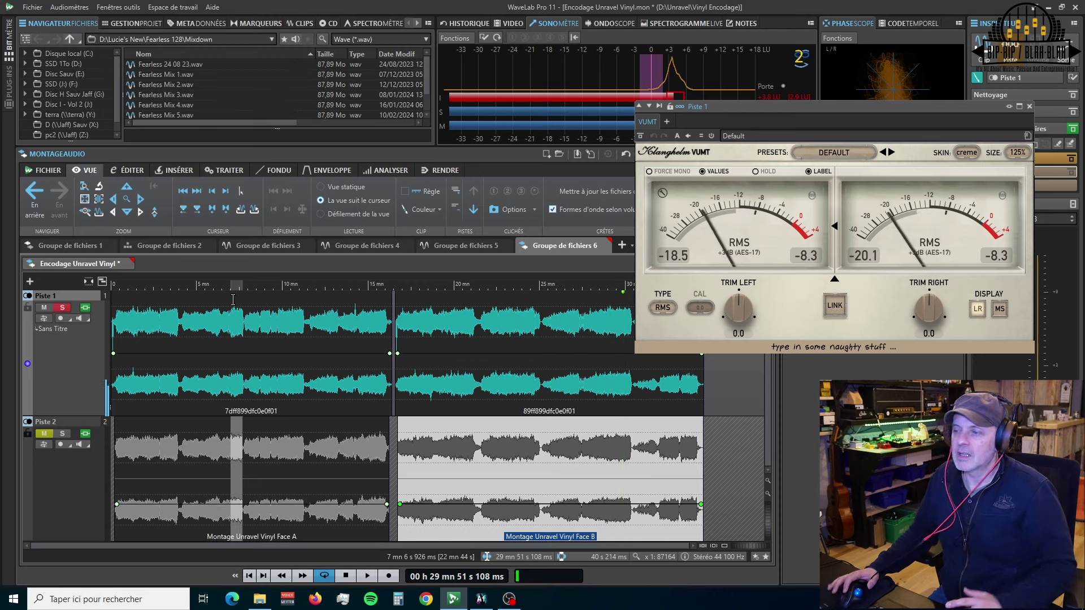